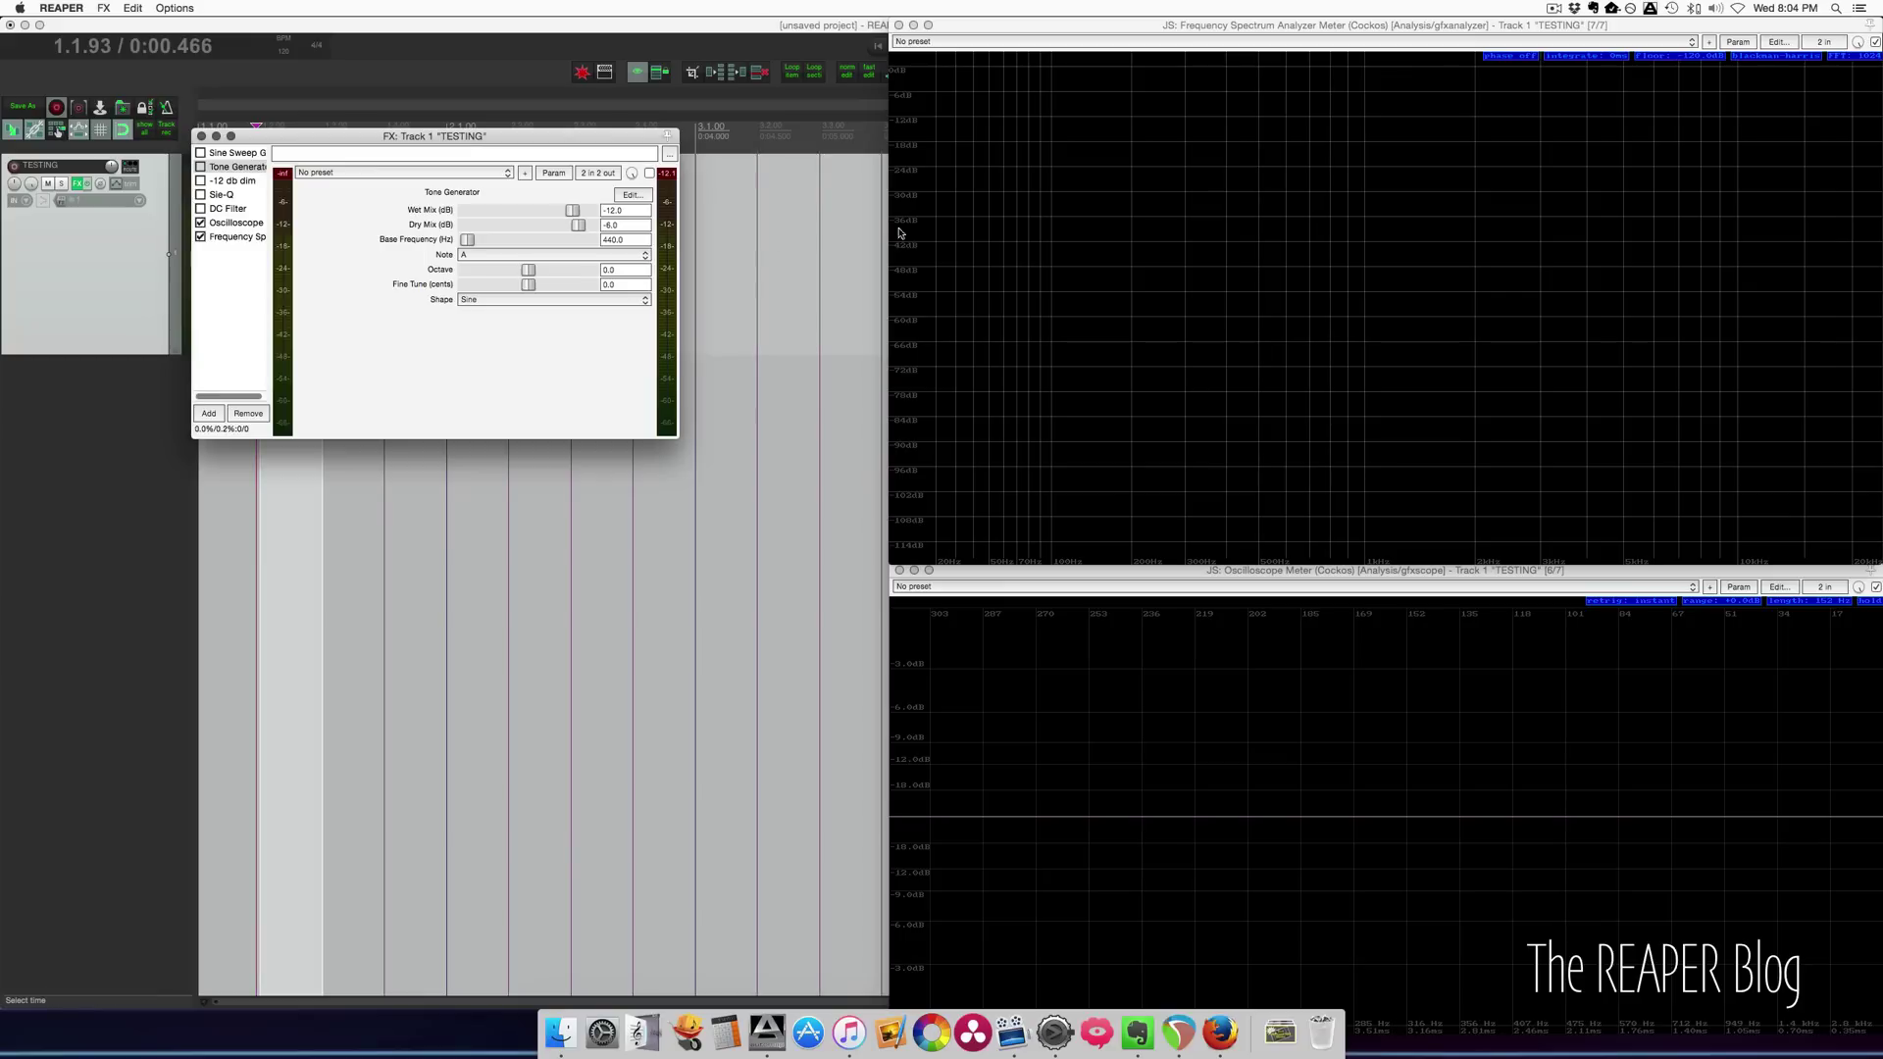
Move the FX: Track 1 window to mid-screen and view Sine Sweep, then Tone Generator settings
left_click(1153, 258)
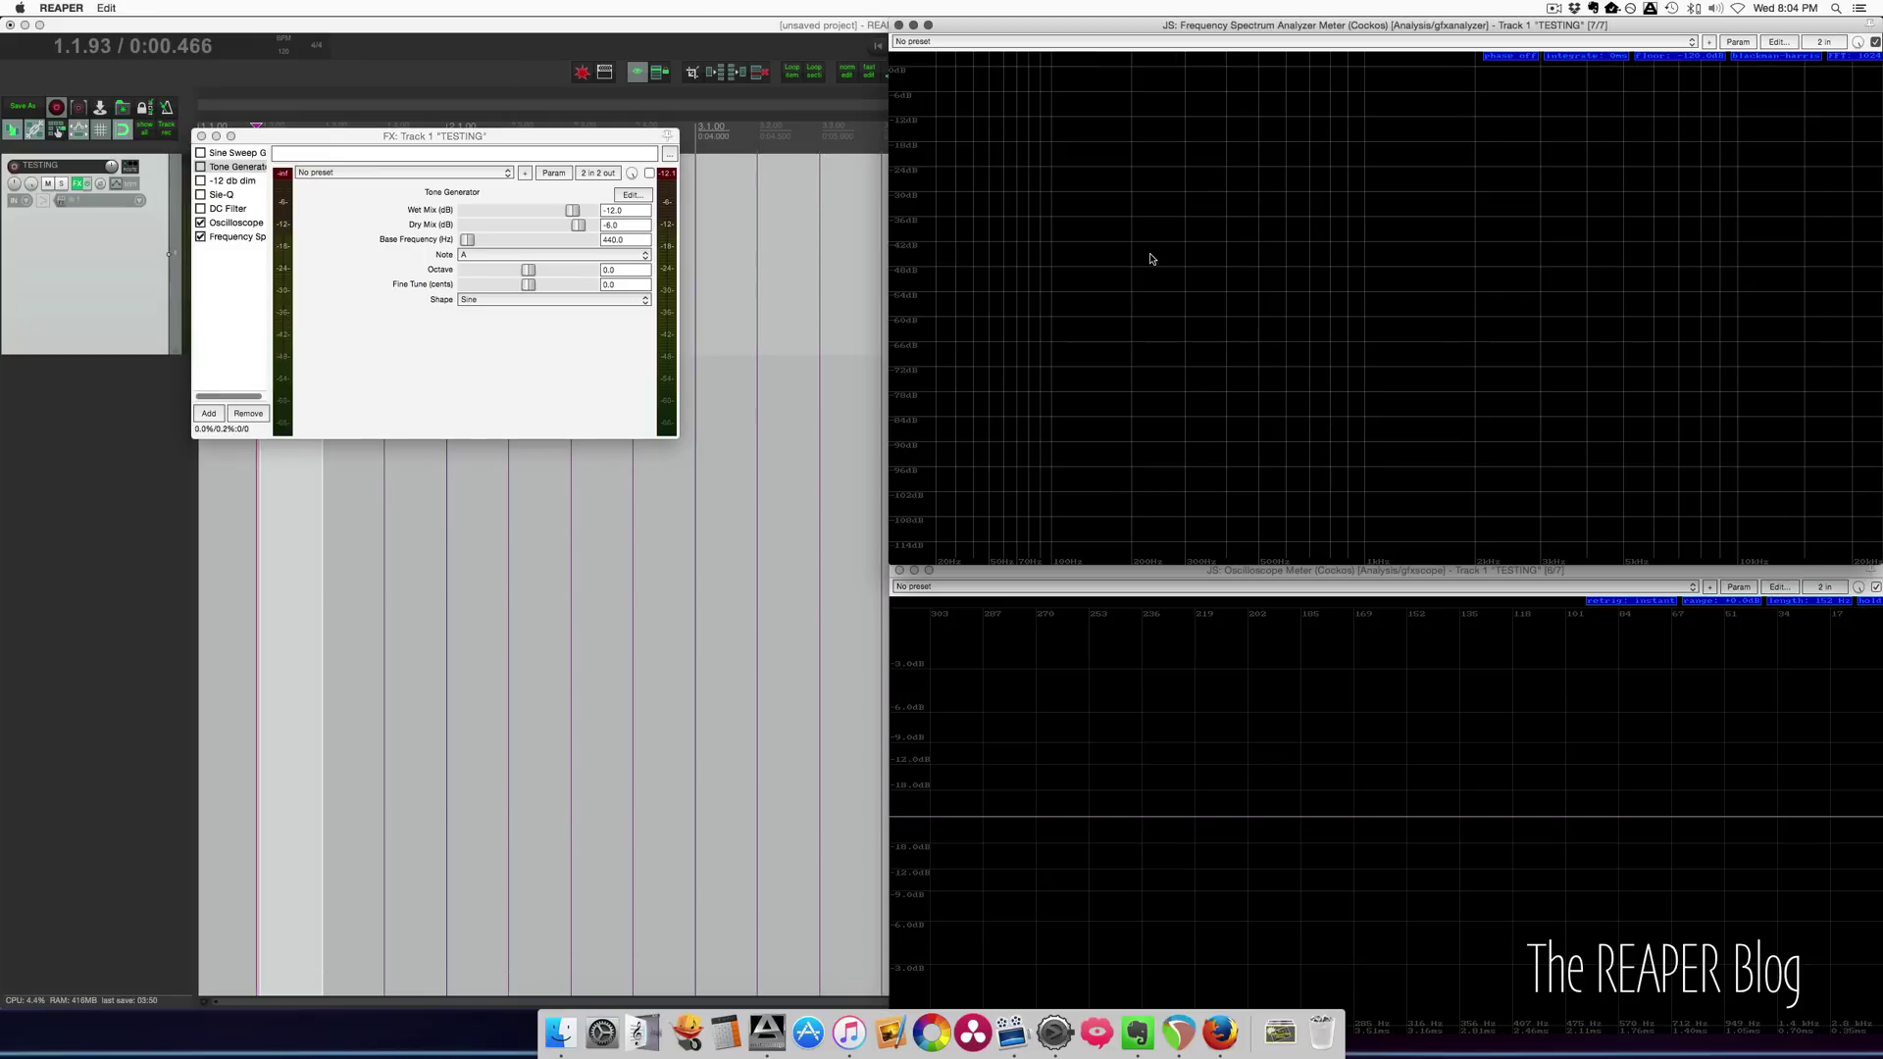
left_click(1158, 698)
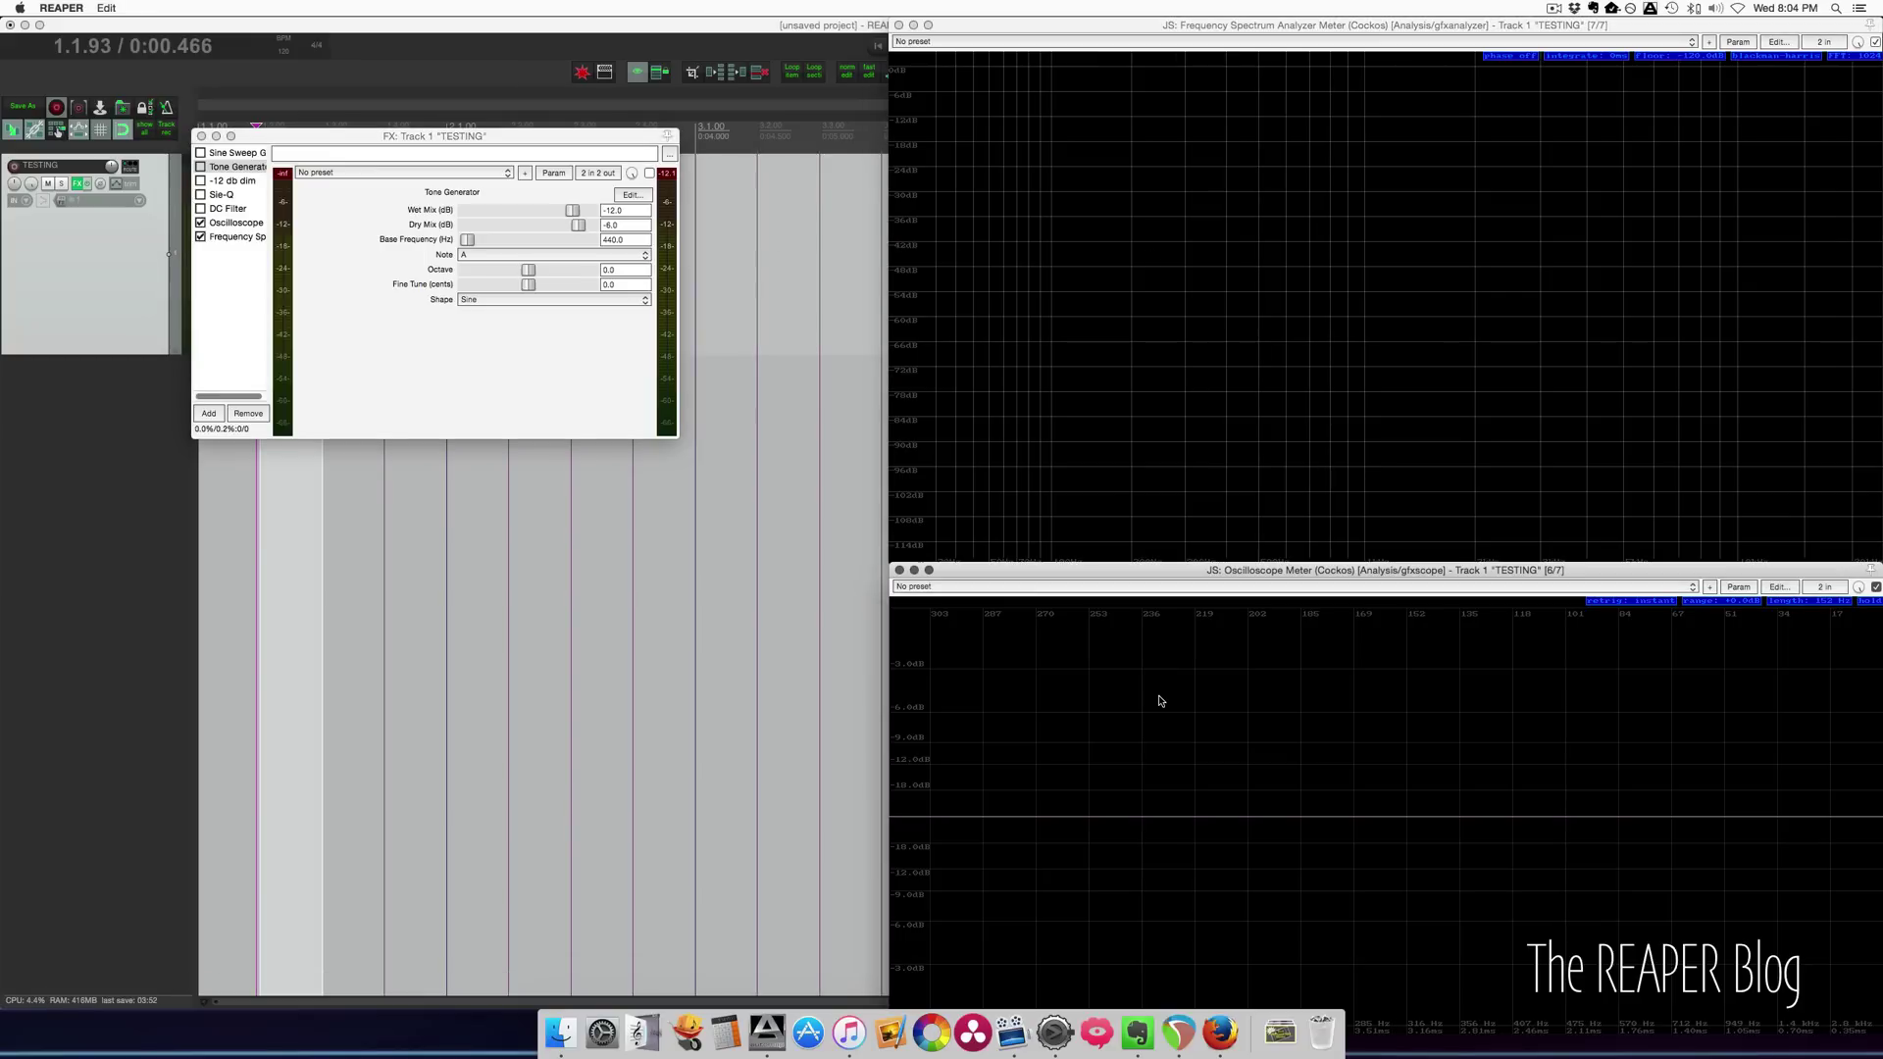
left_click(402, 392)
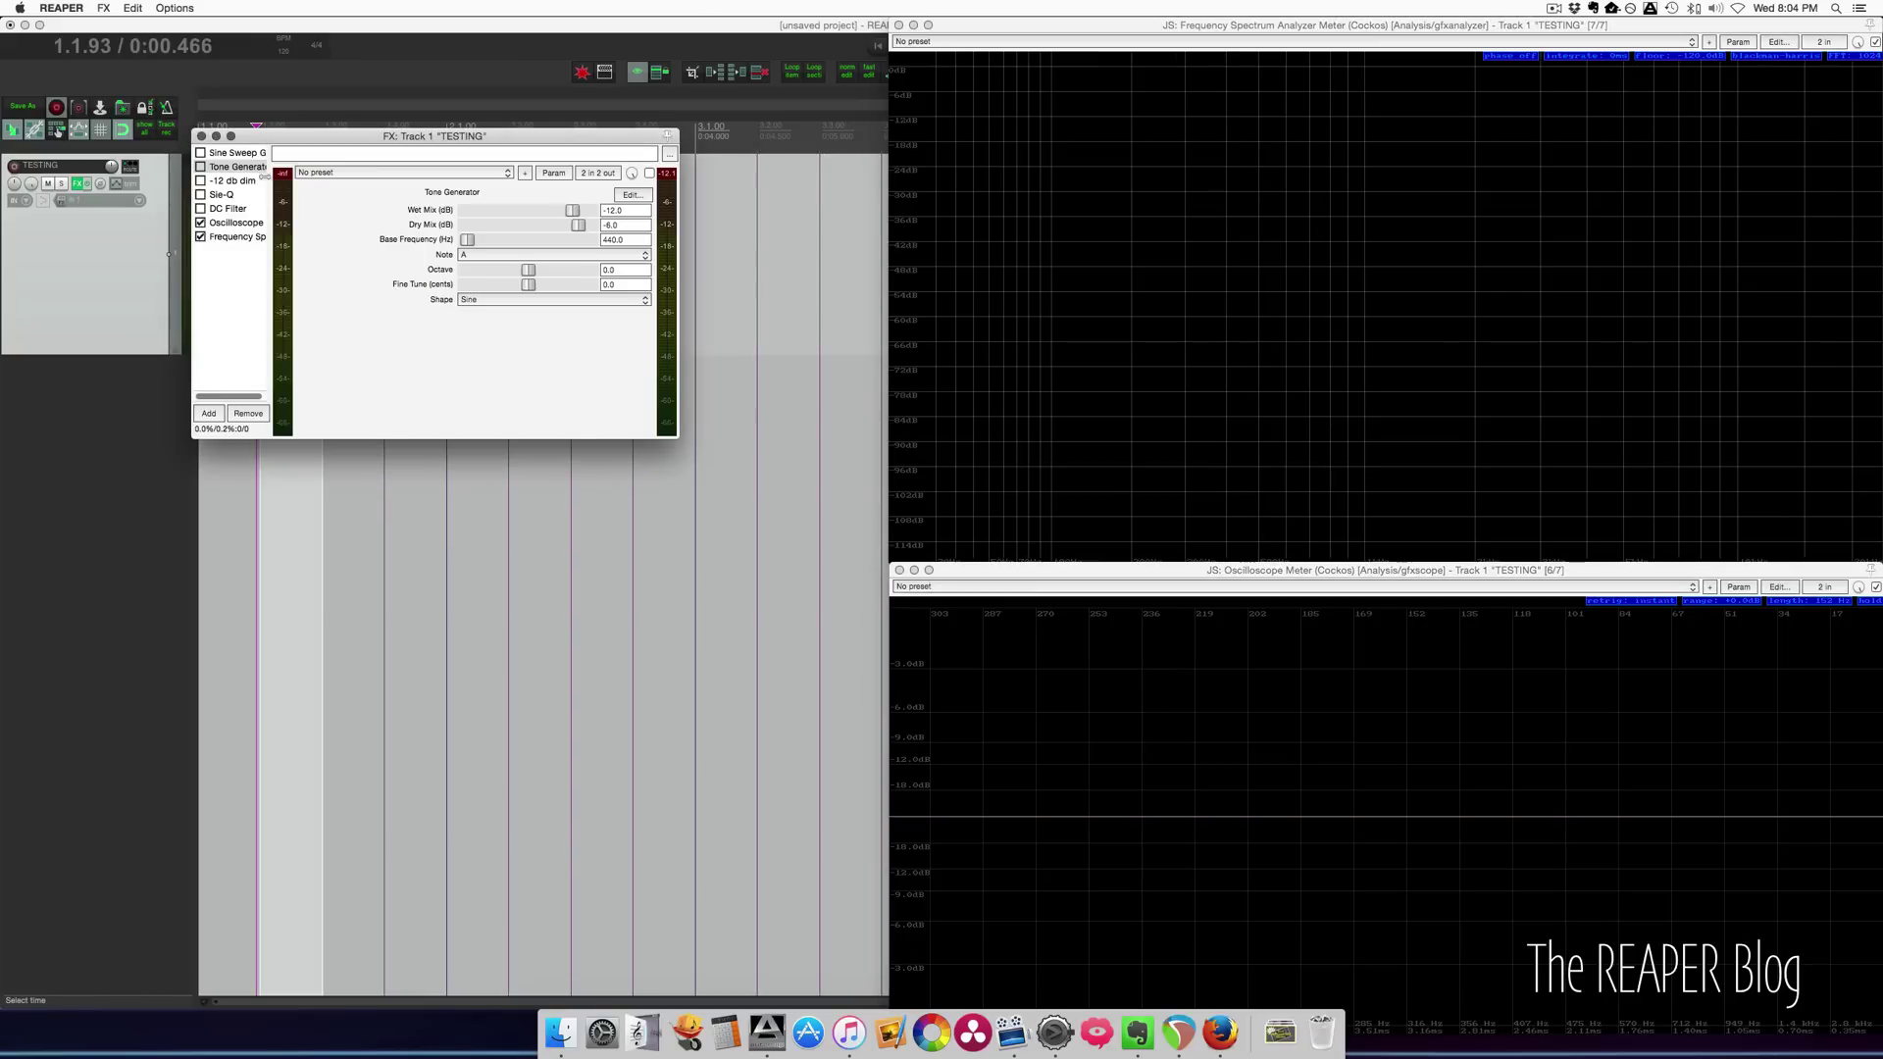
left_click_drag(279, 145, 379, 187)
left_click(325, 195)
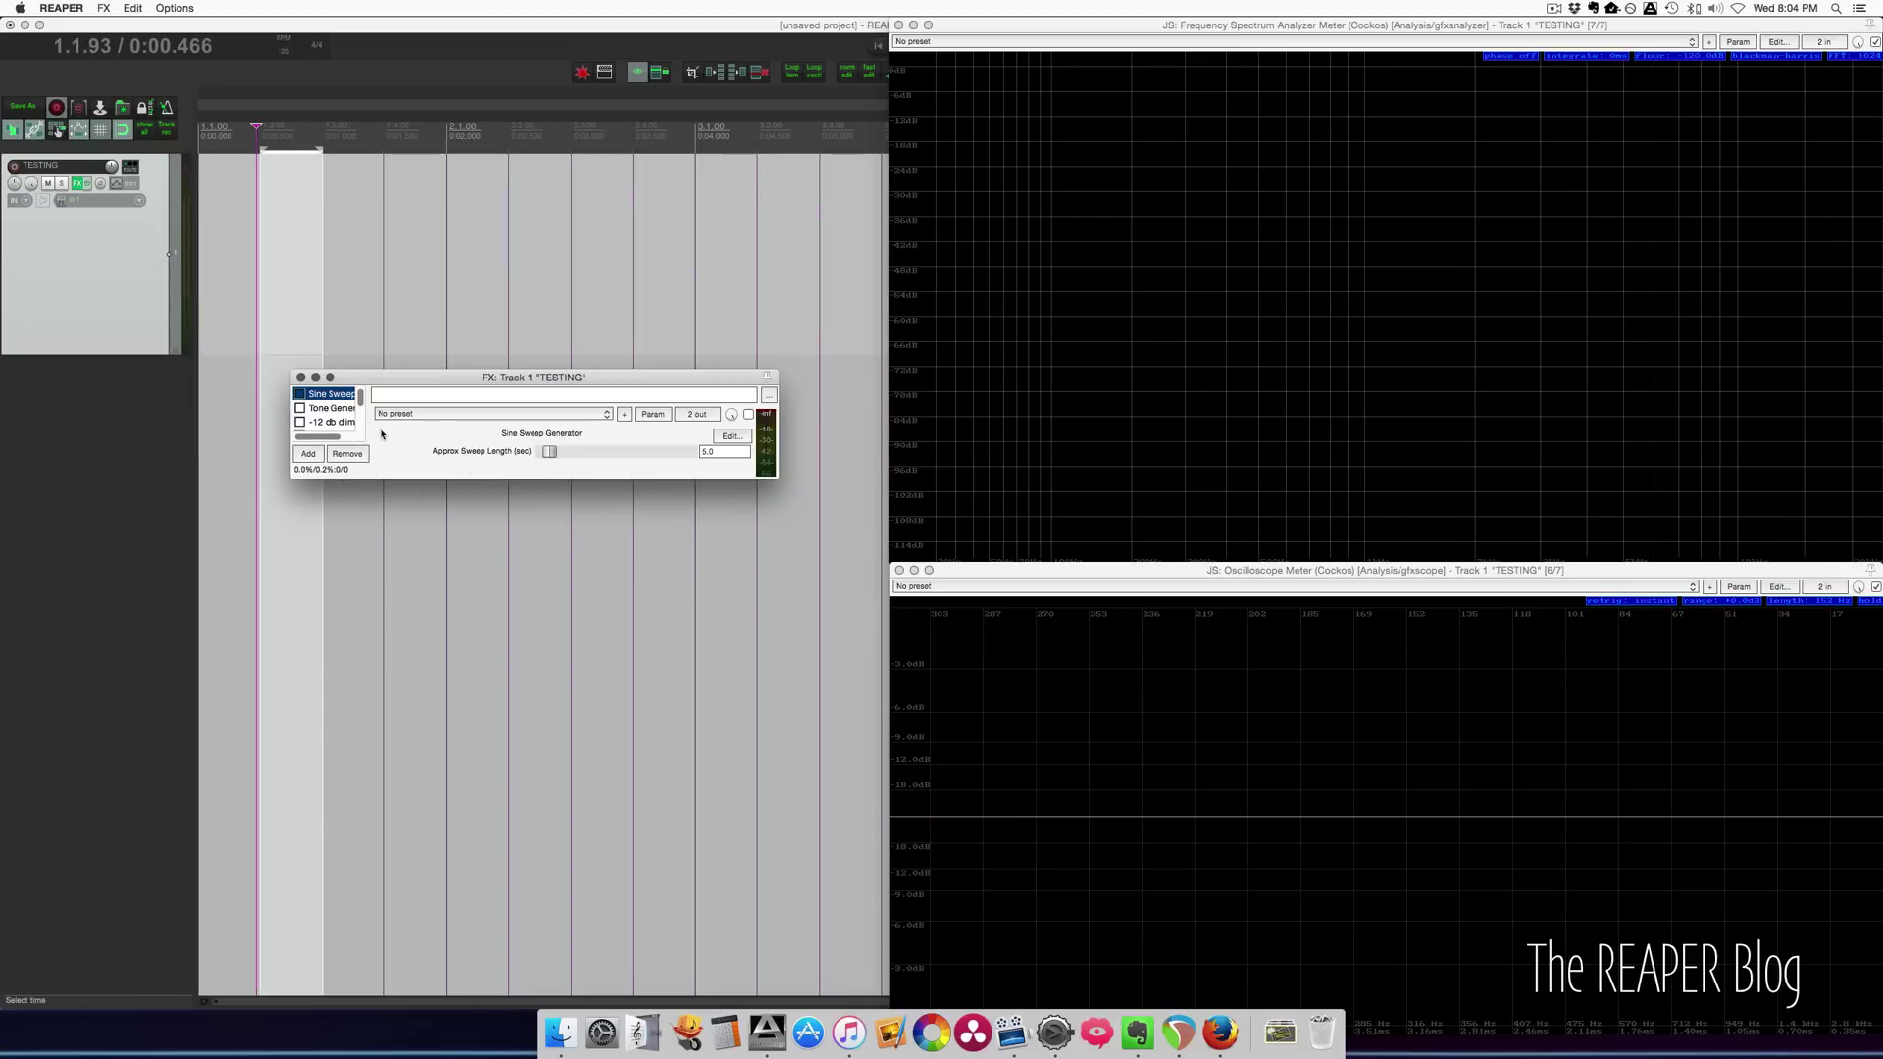
left_click(331, 409)
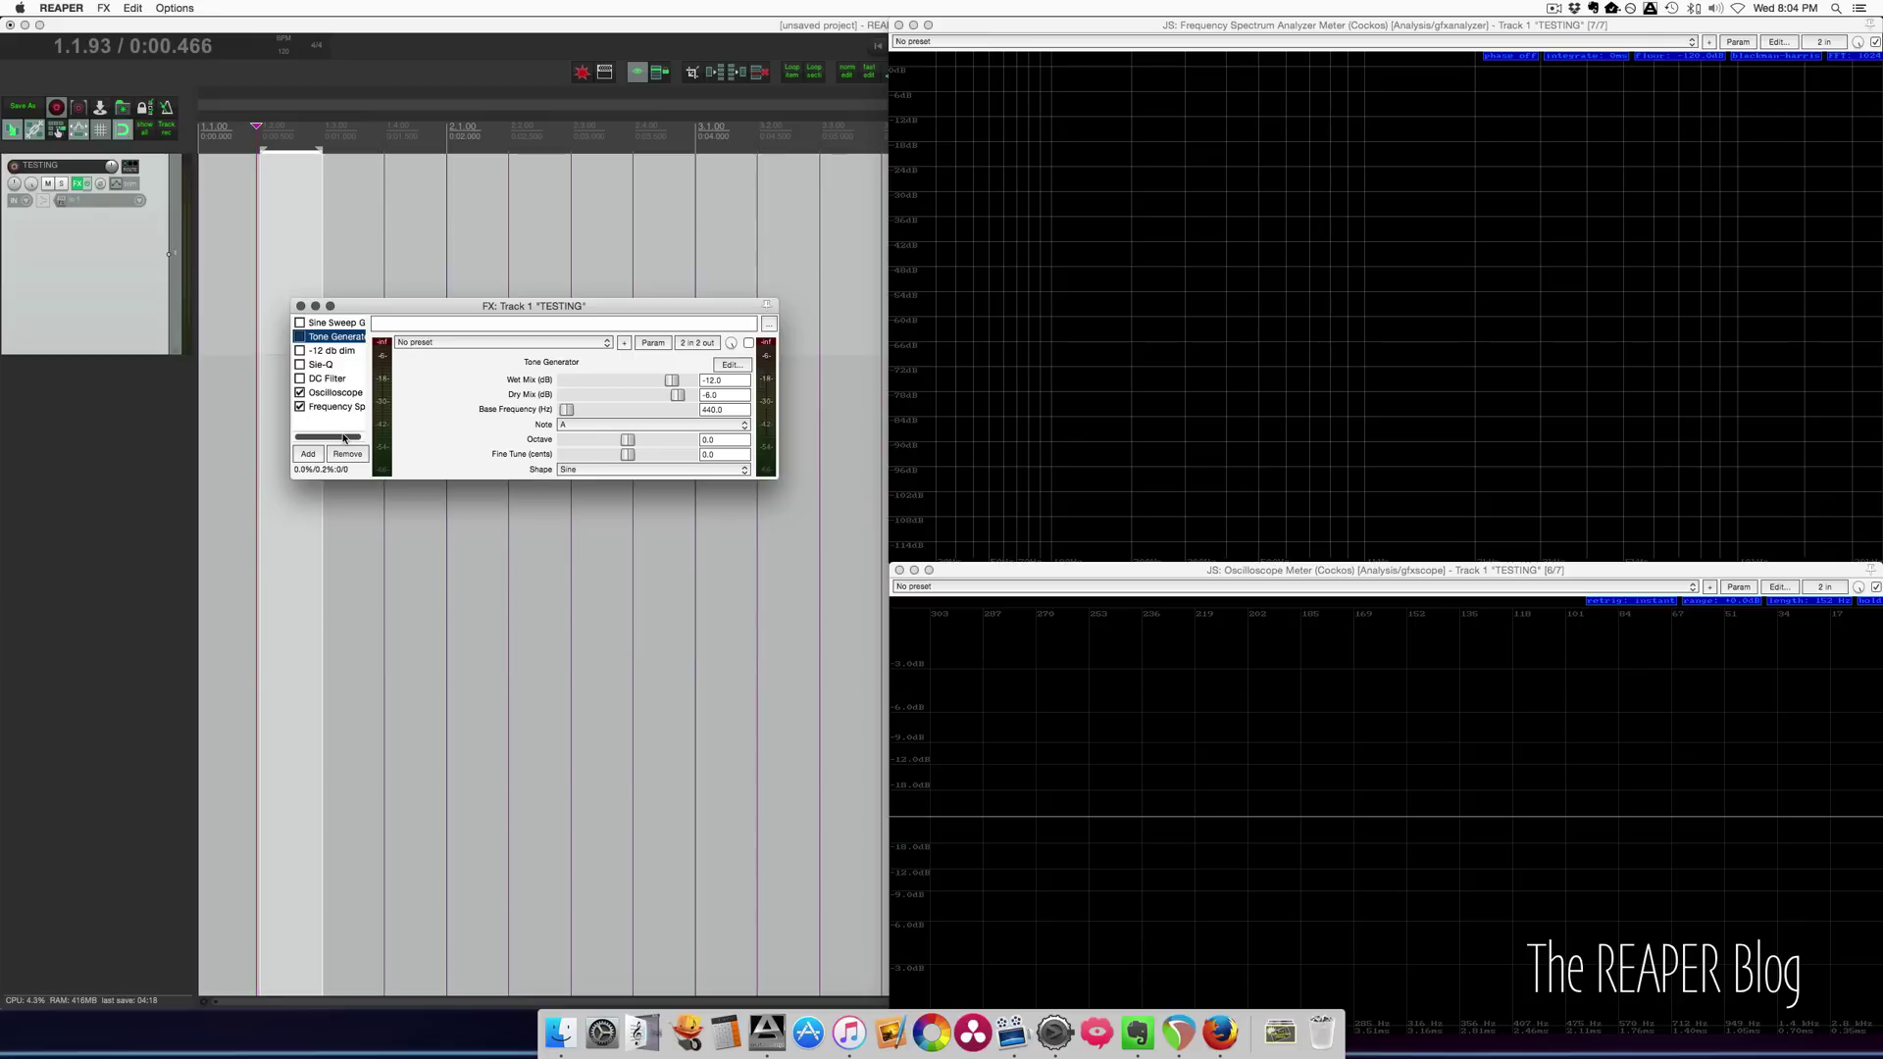
Select DC Filter, then Sie-Q in the FX list, and move the window top-left
left_click(330, 380)
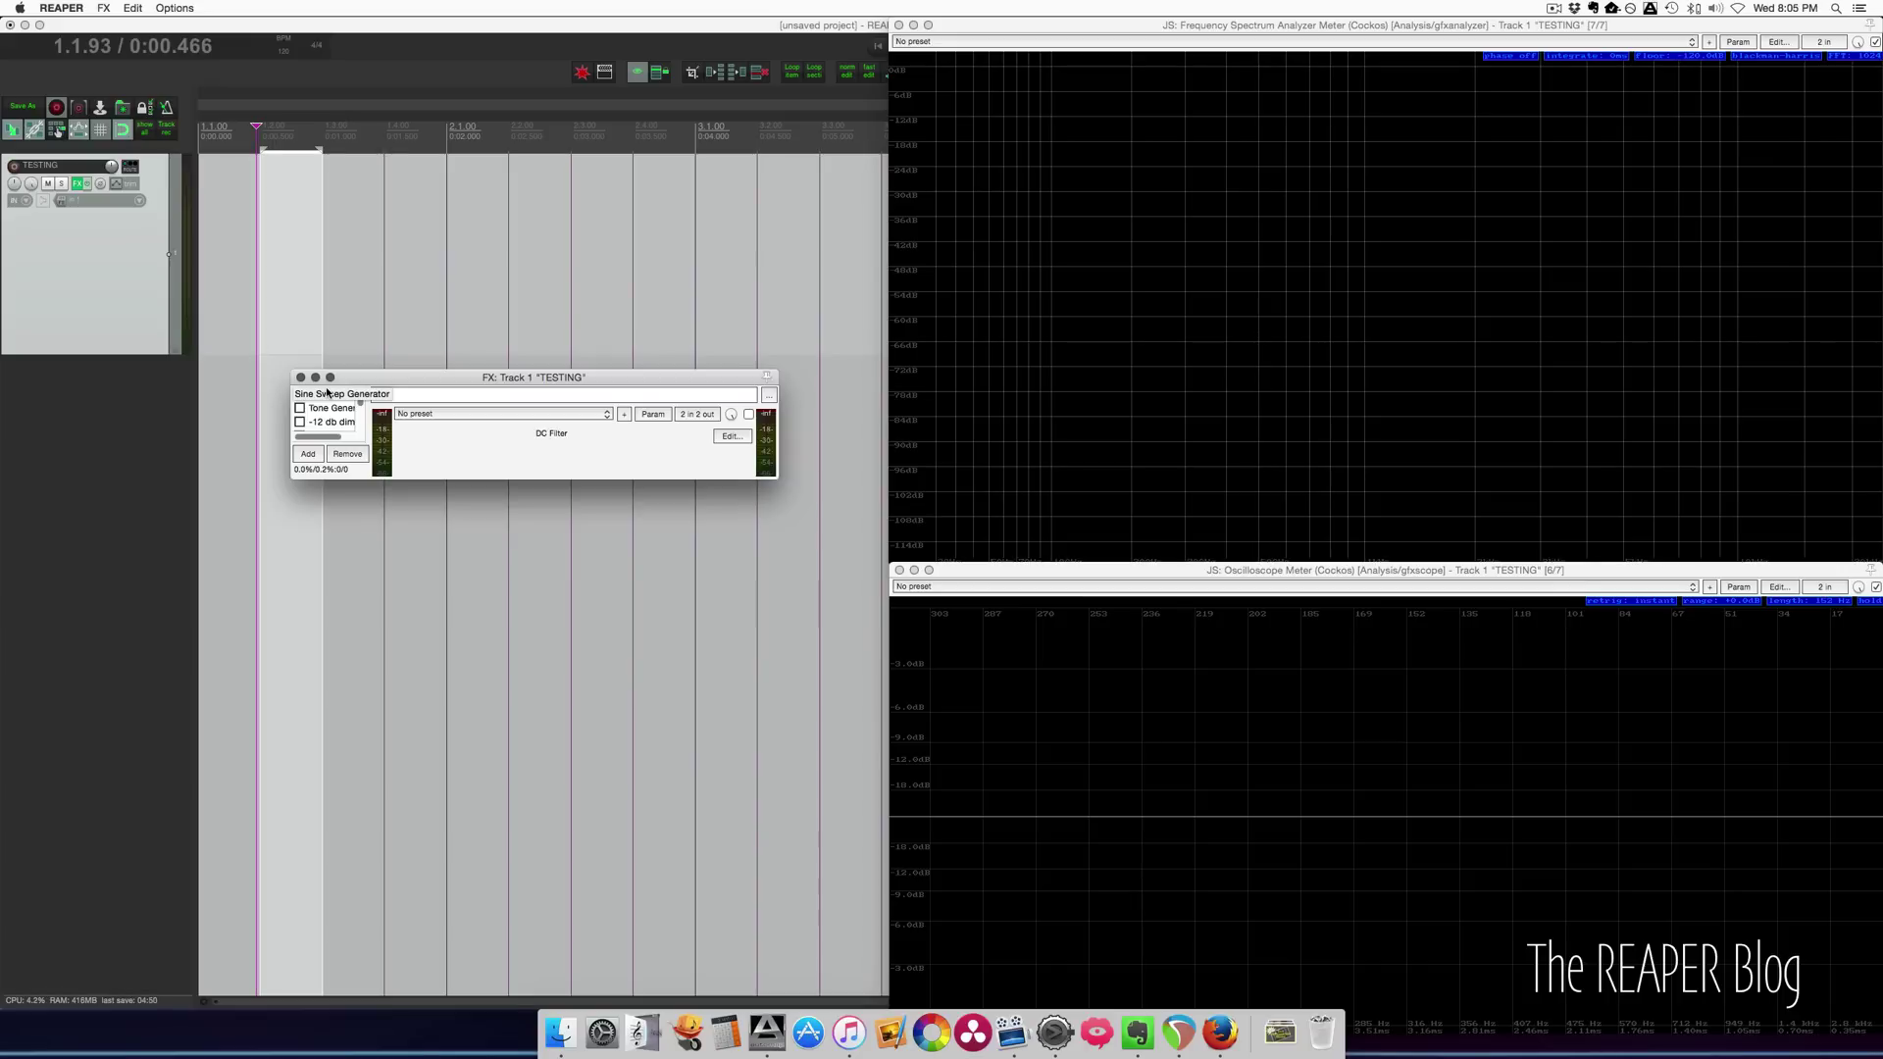
left_click(322, 436)
left_click_drag(633, 605, 478, 149)
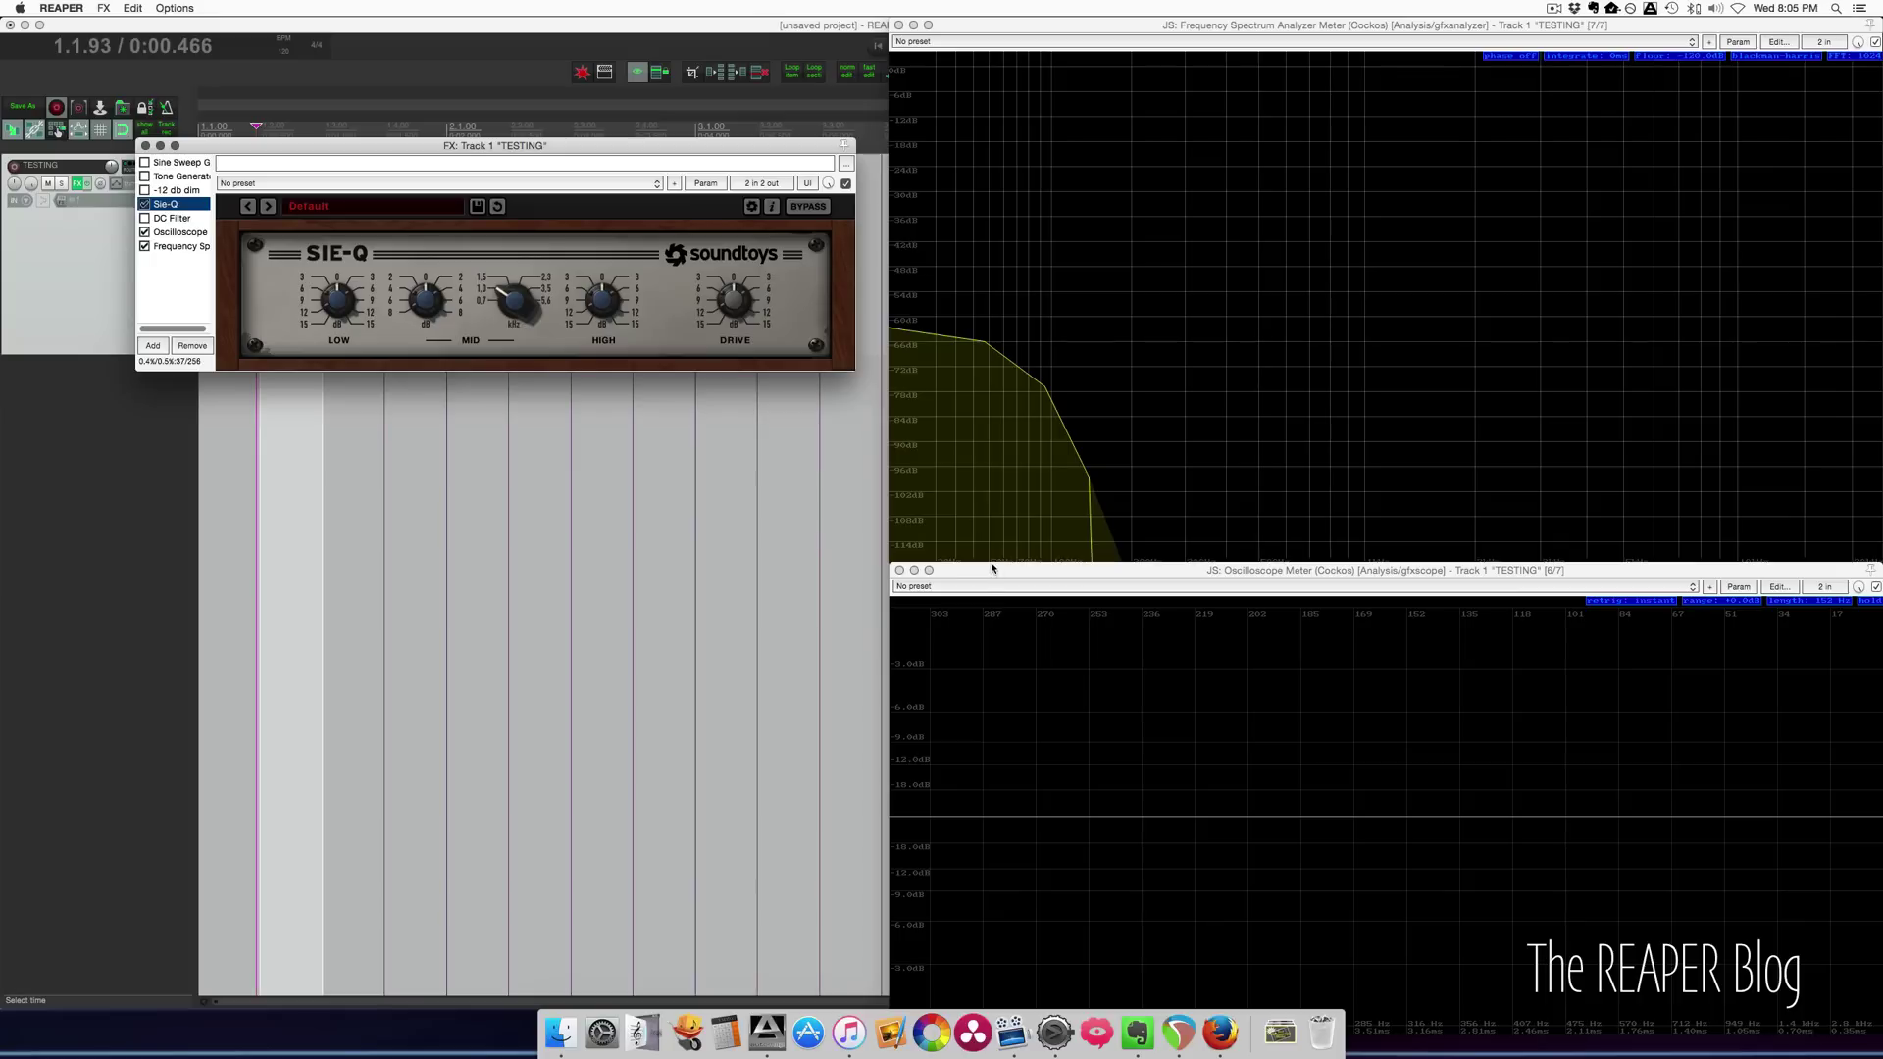
Tick the DC Filter checkbox and shift the oscilloscope and FX chain windows lower
left_click_drag(991, 570, 990, 575)
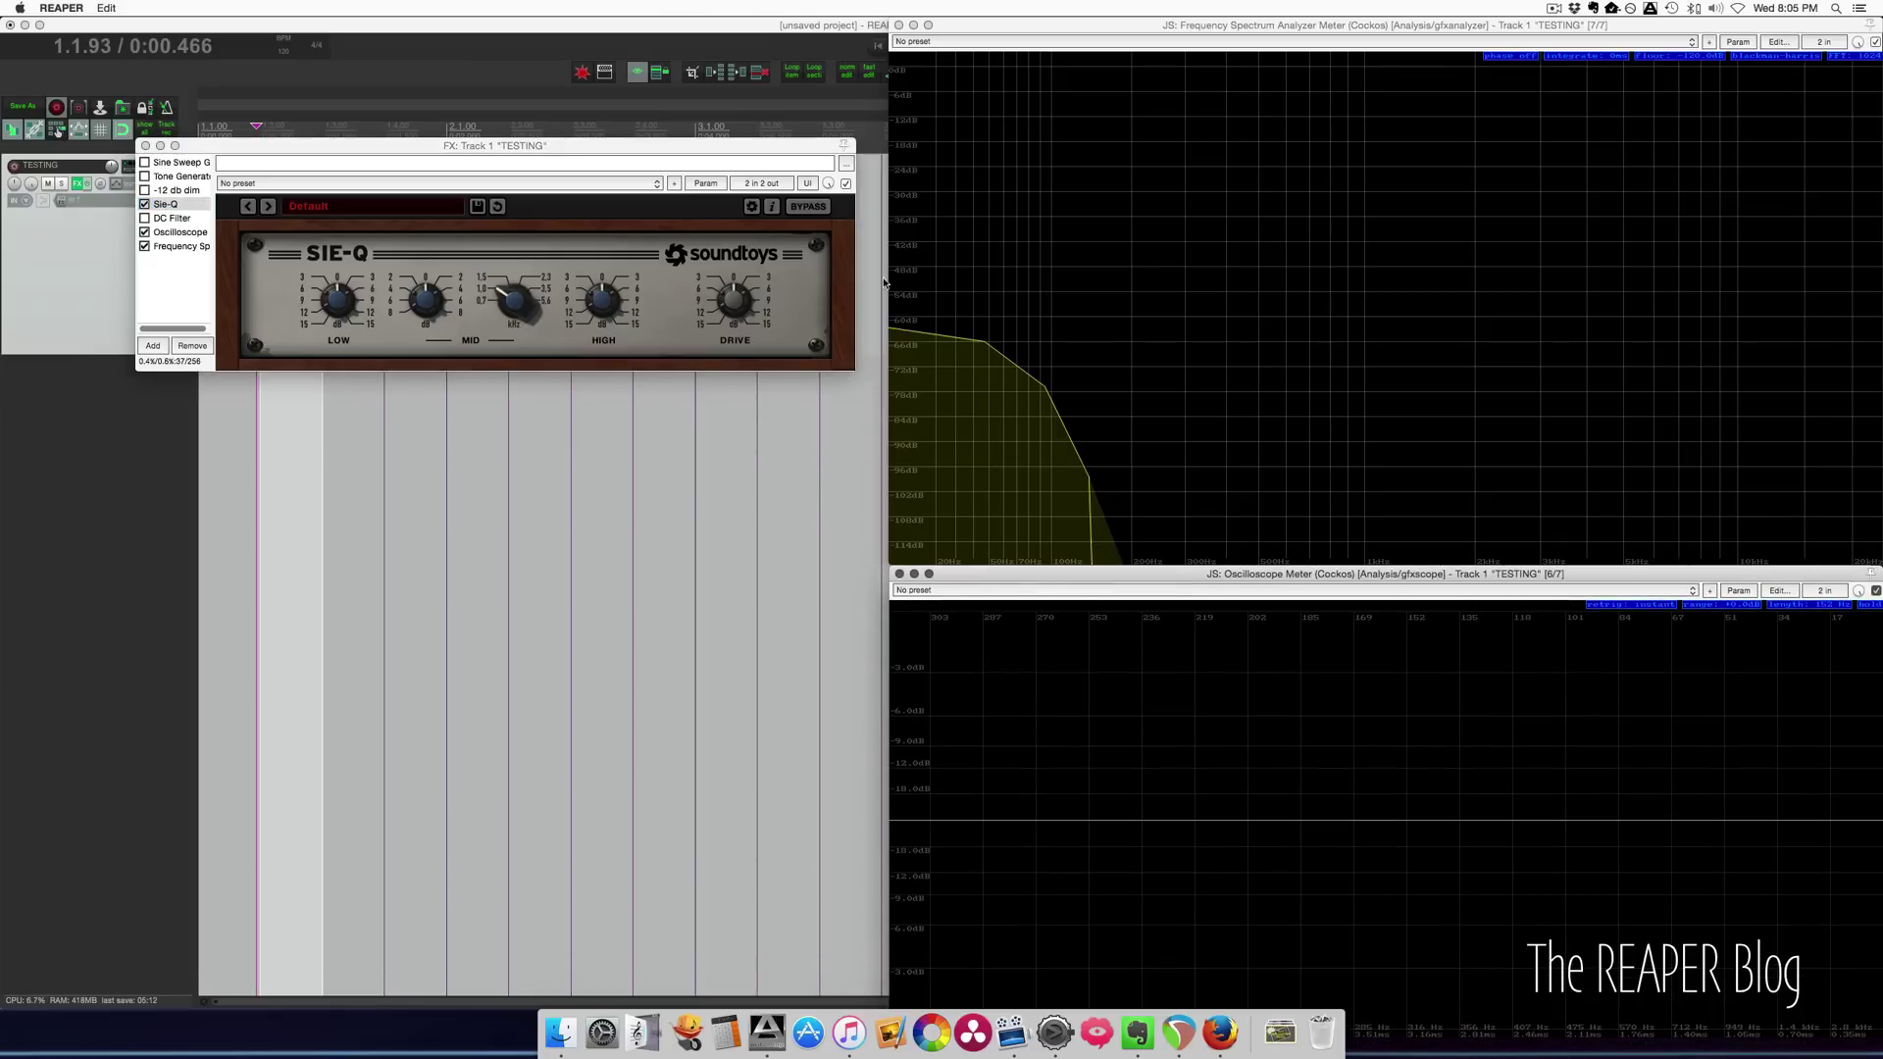
left_click_drag(702, 153, 749, 175)
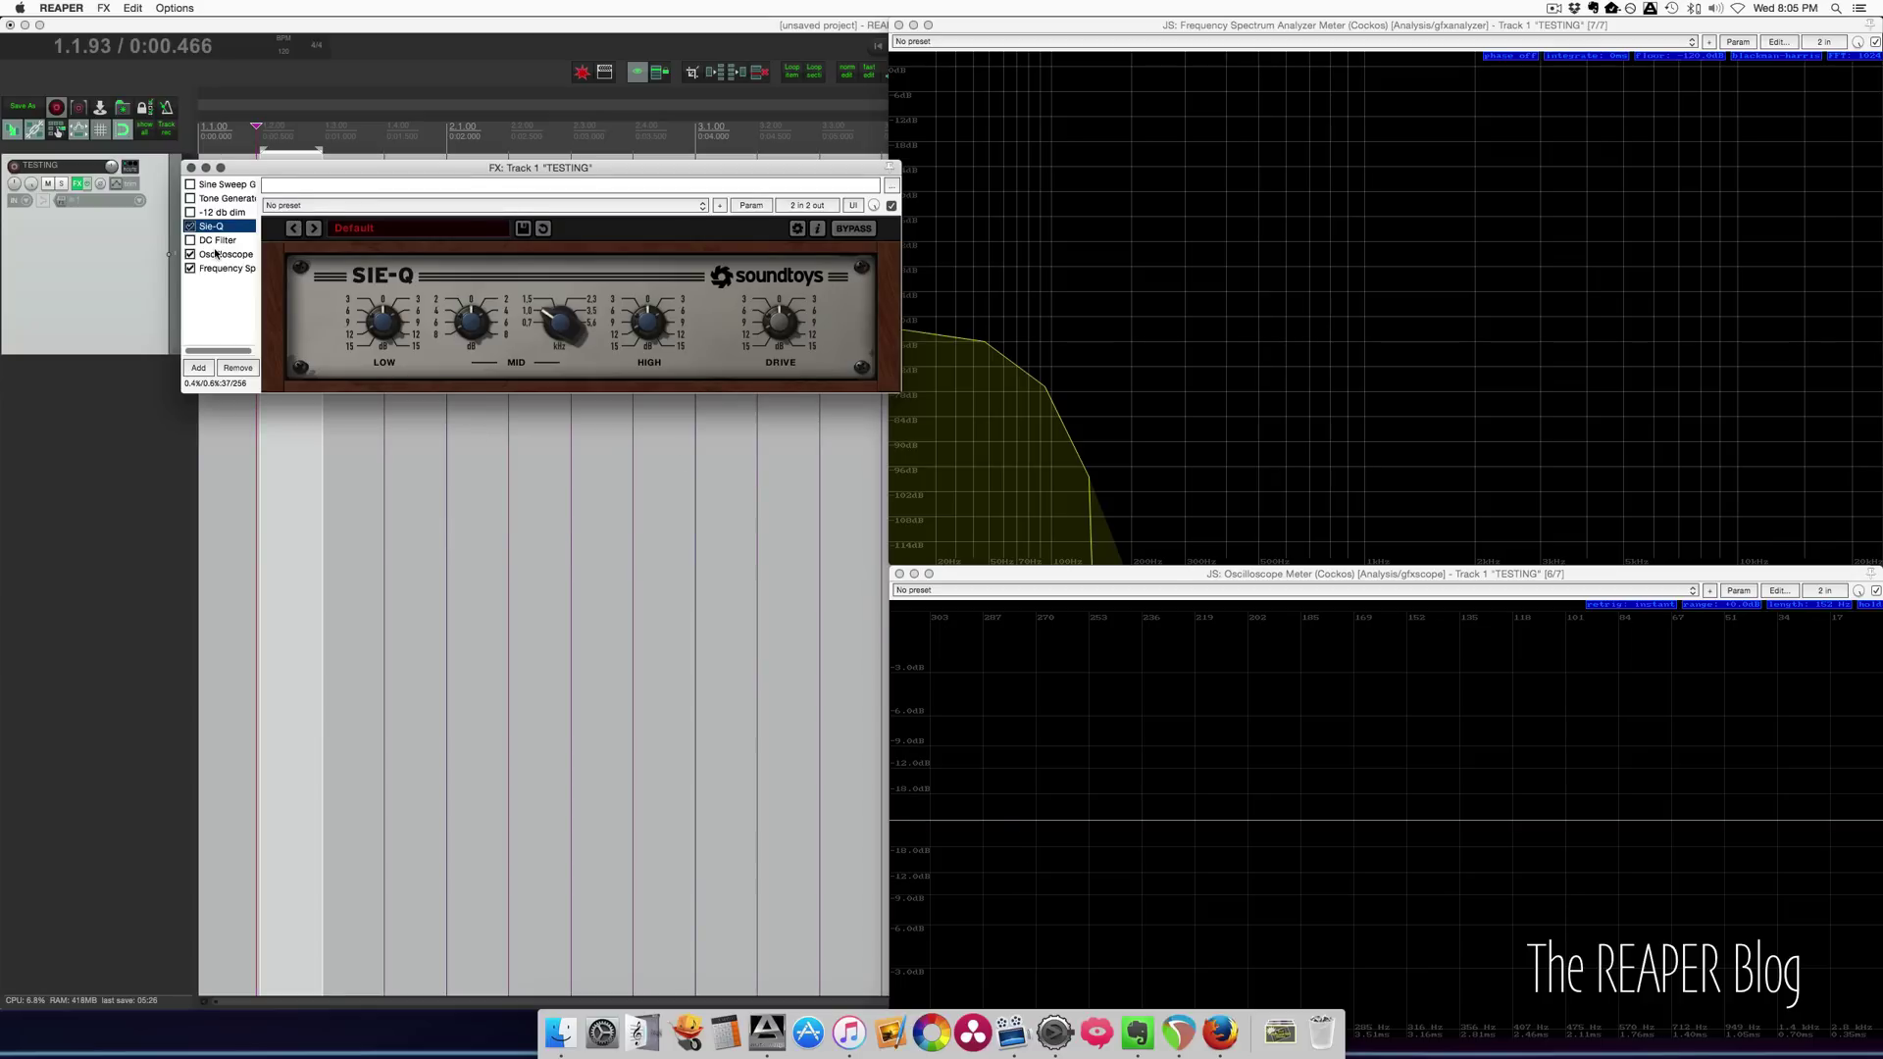
left_click_drag(549, 168, 544, 269)
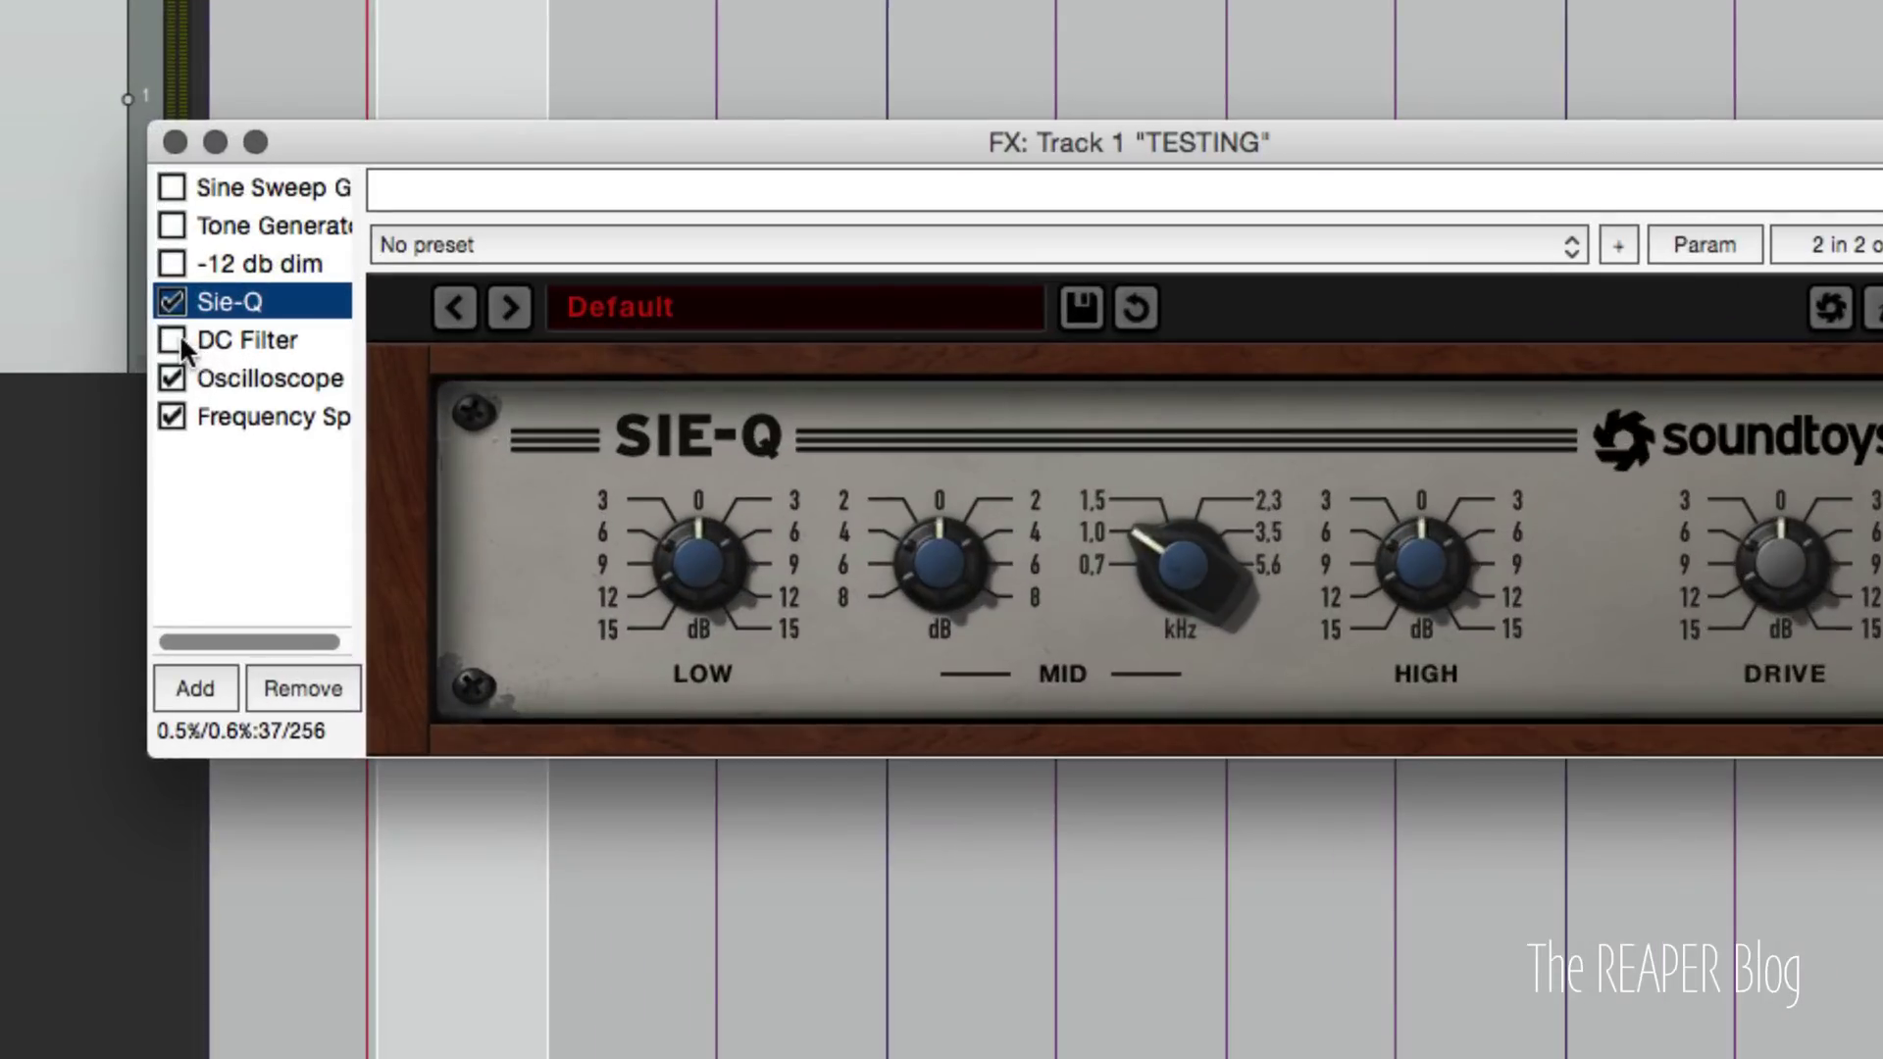
left_click(184, 342)
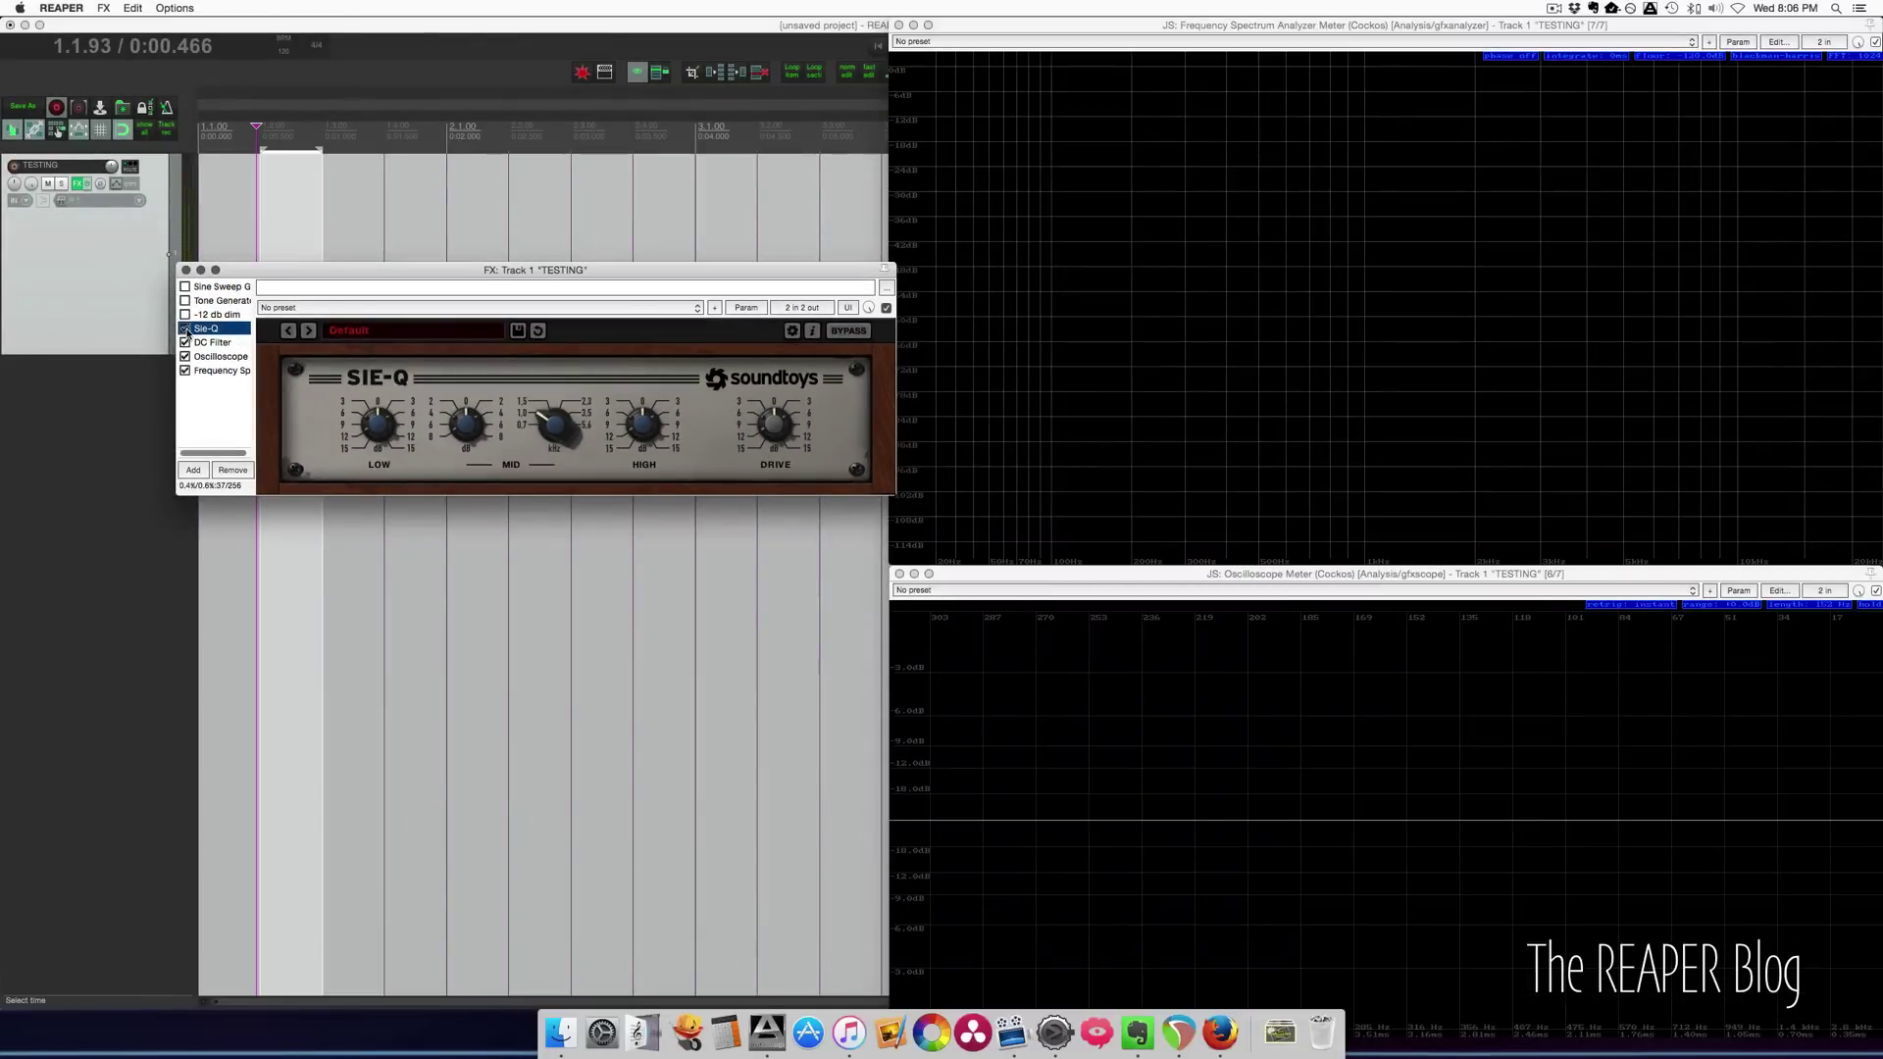
left_click_drag(536, 269, 535, 450)
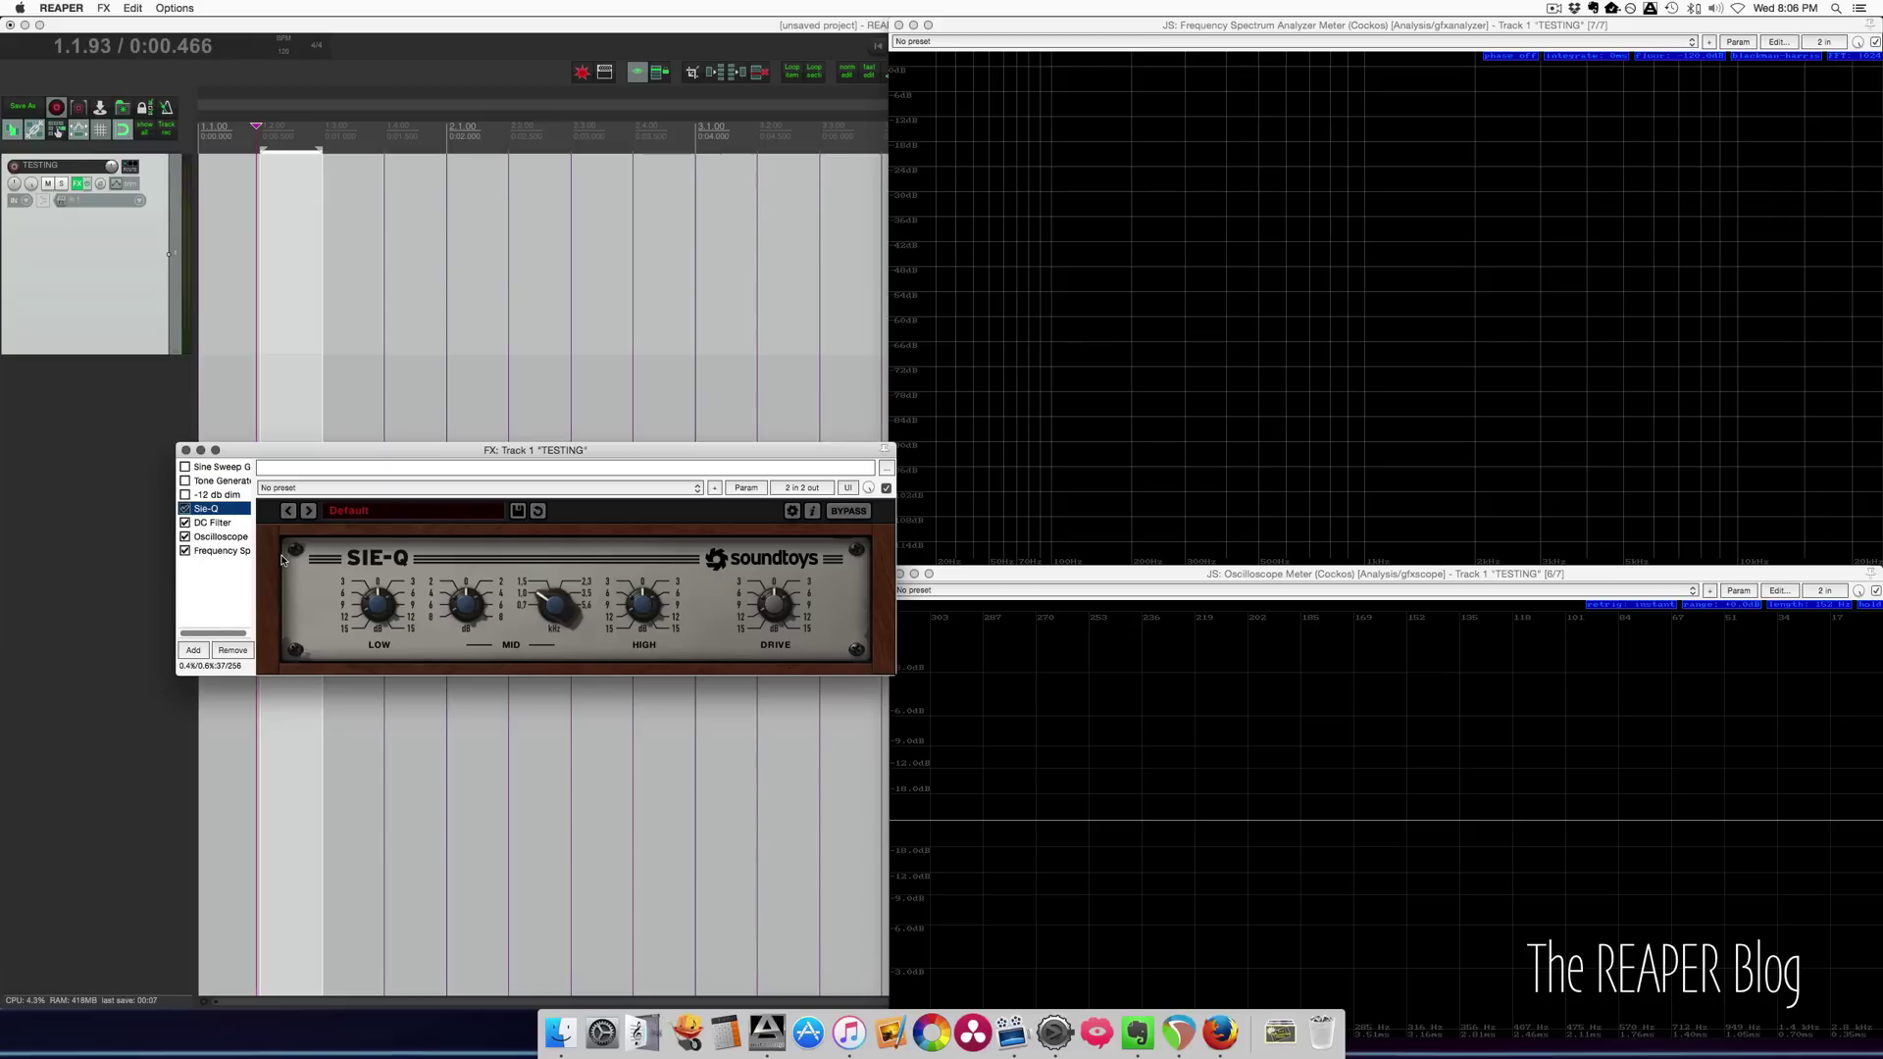
Float the Tone Generator in its own window and change its base frequency from 440 to 1000 Hz
left_click(210, 484)
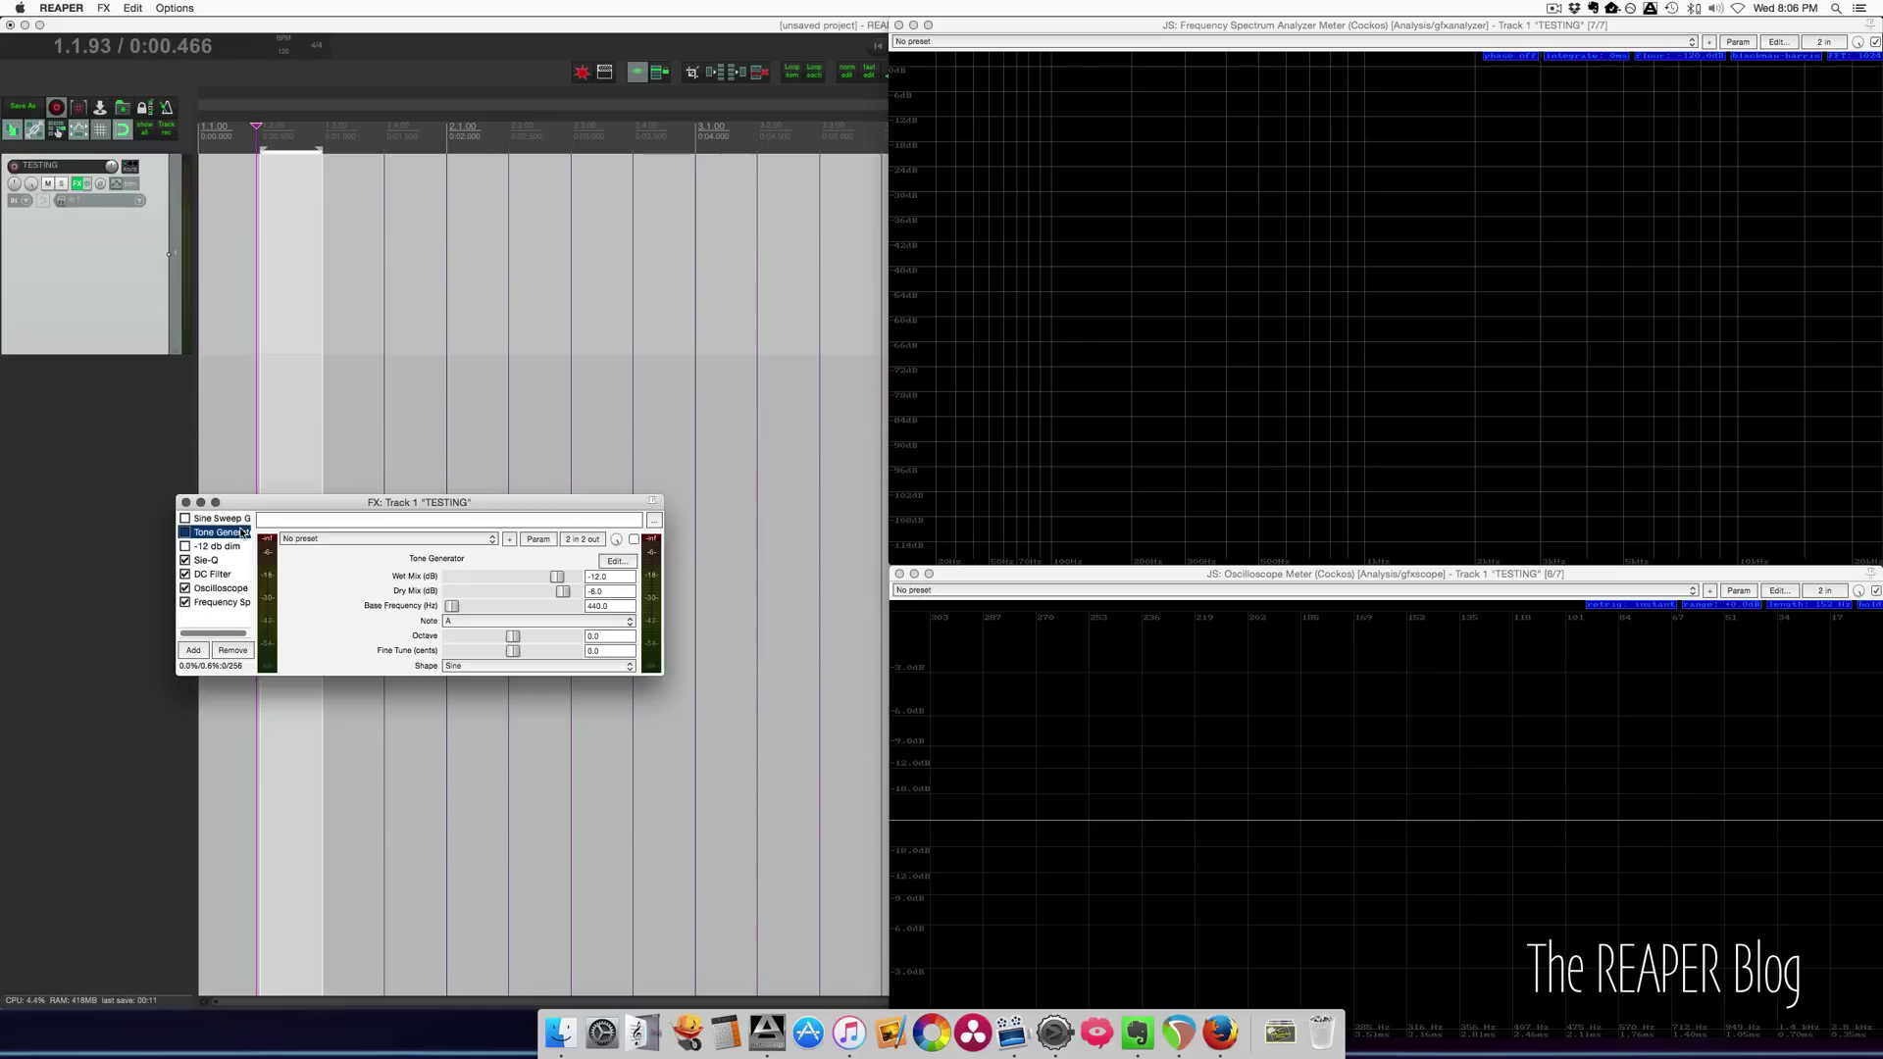
double_click(211, 485)
left_click(698, 249)
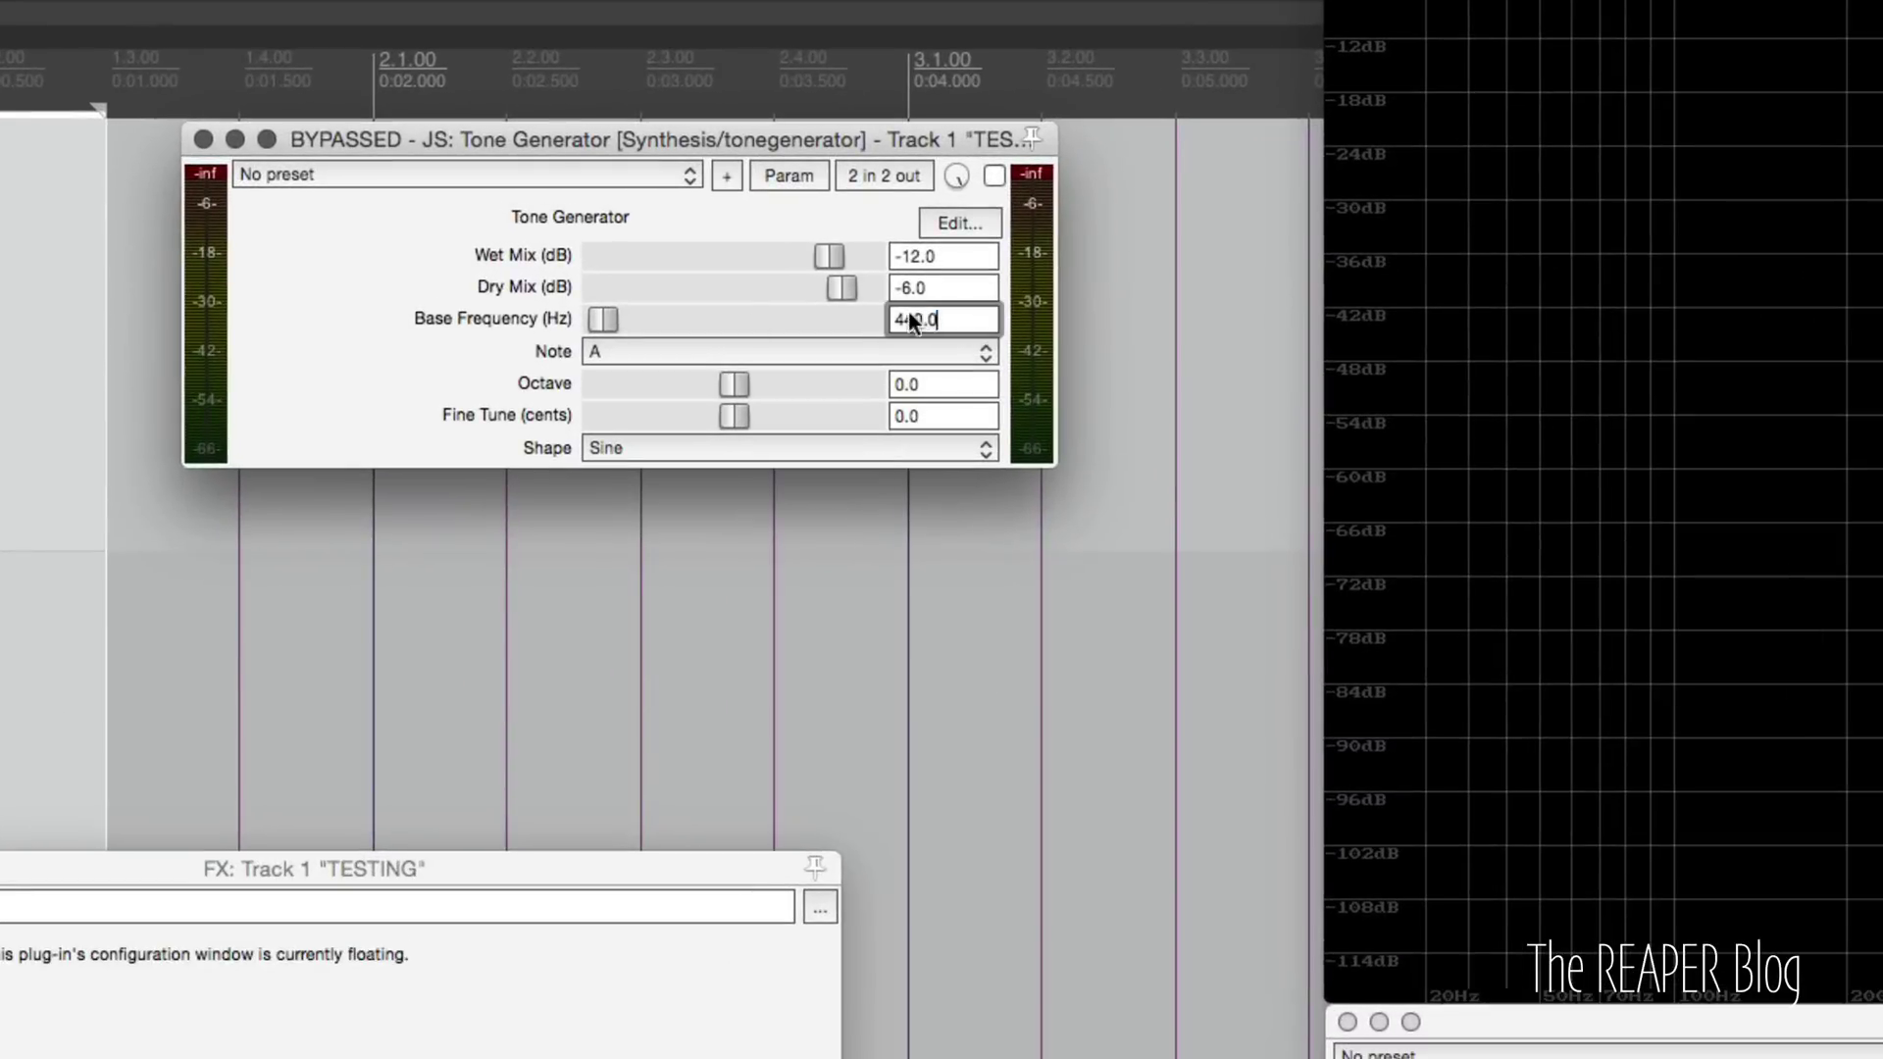
double_click(910, 320)
type("1000")
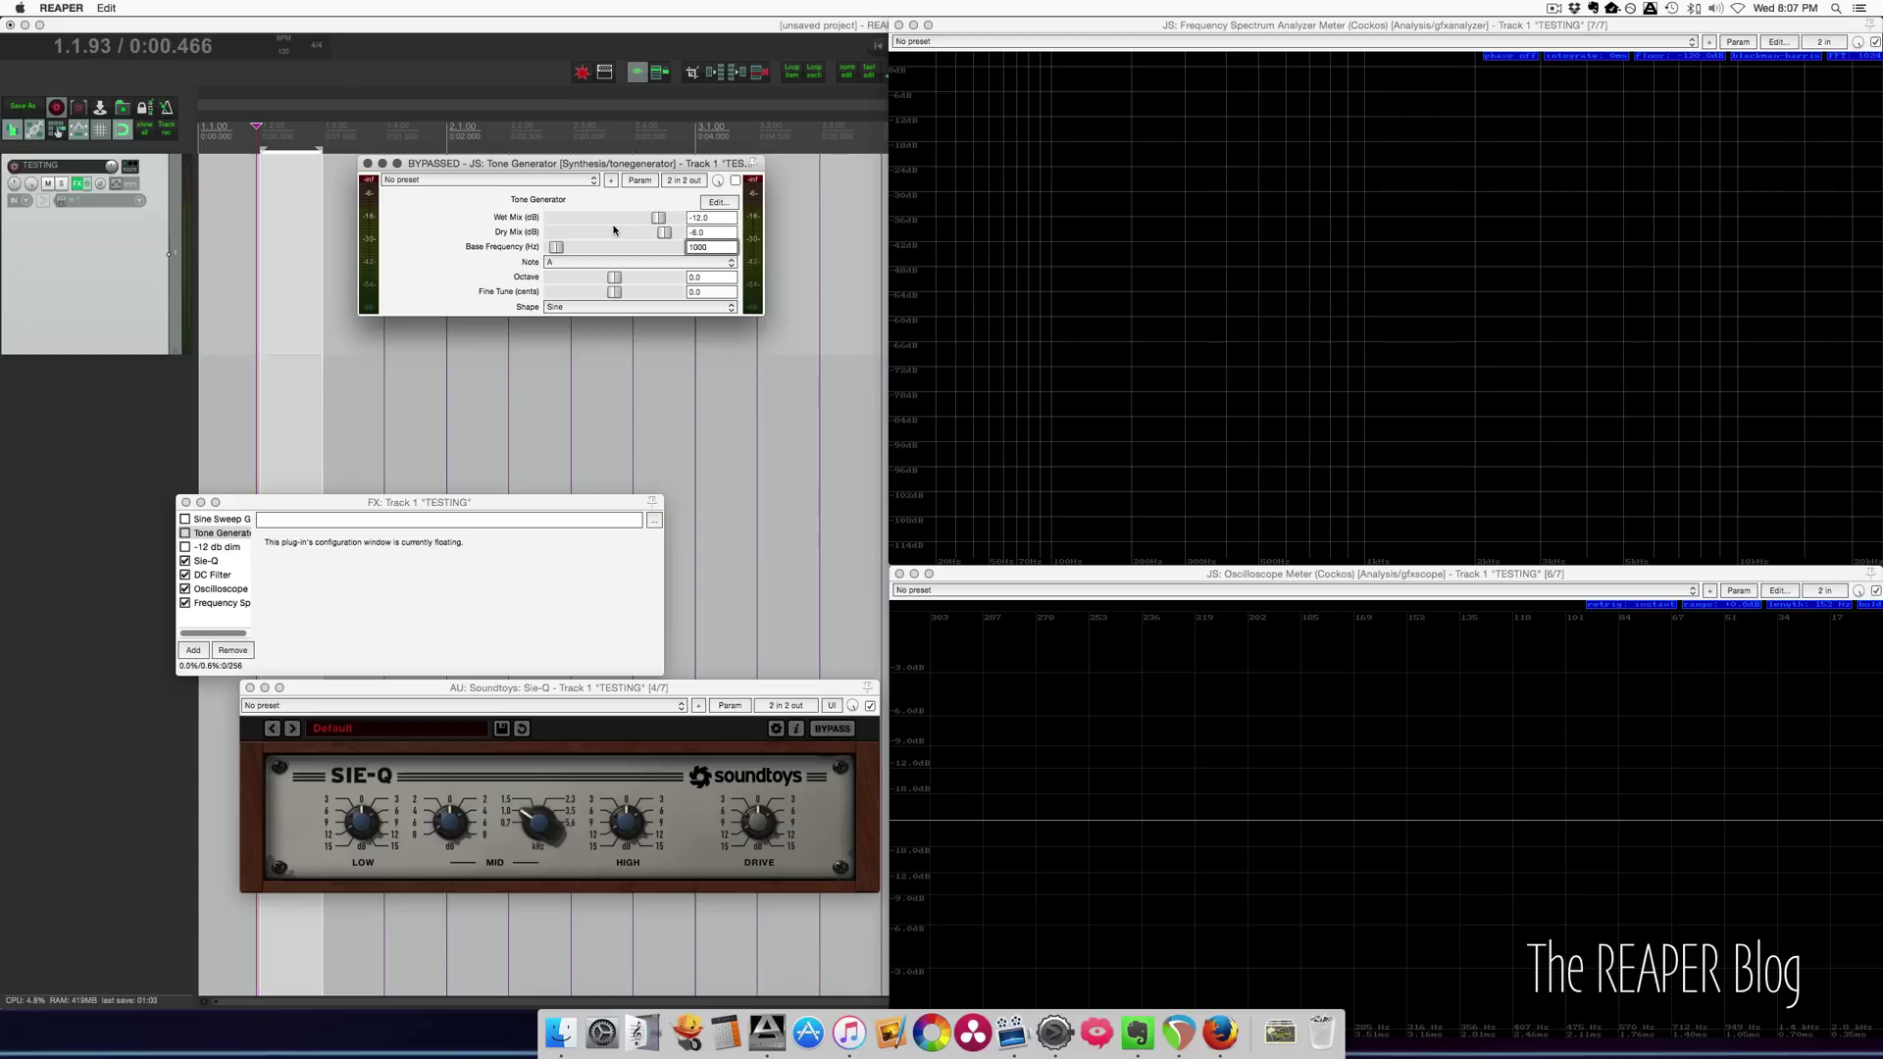
Enable the Tone Generator, bypass Sie-Q, and check the -12.0 Wet Mix and 1000.0 frequency values
left_click(736, 181)
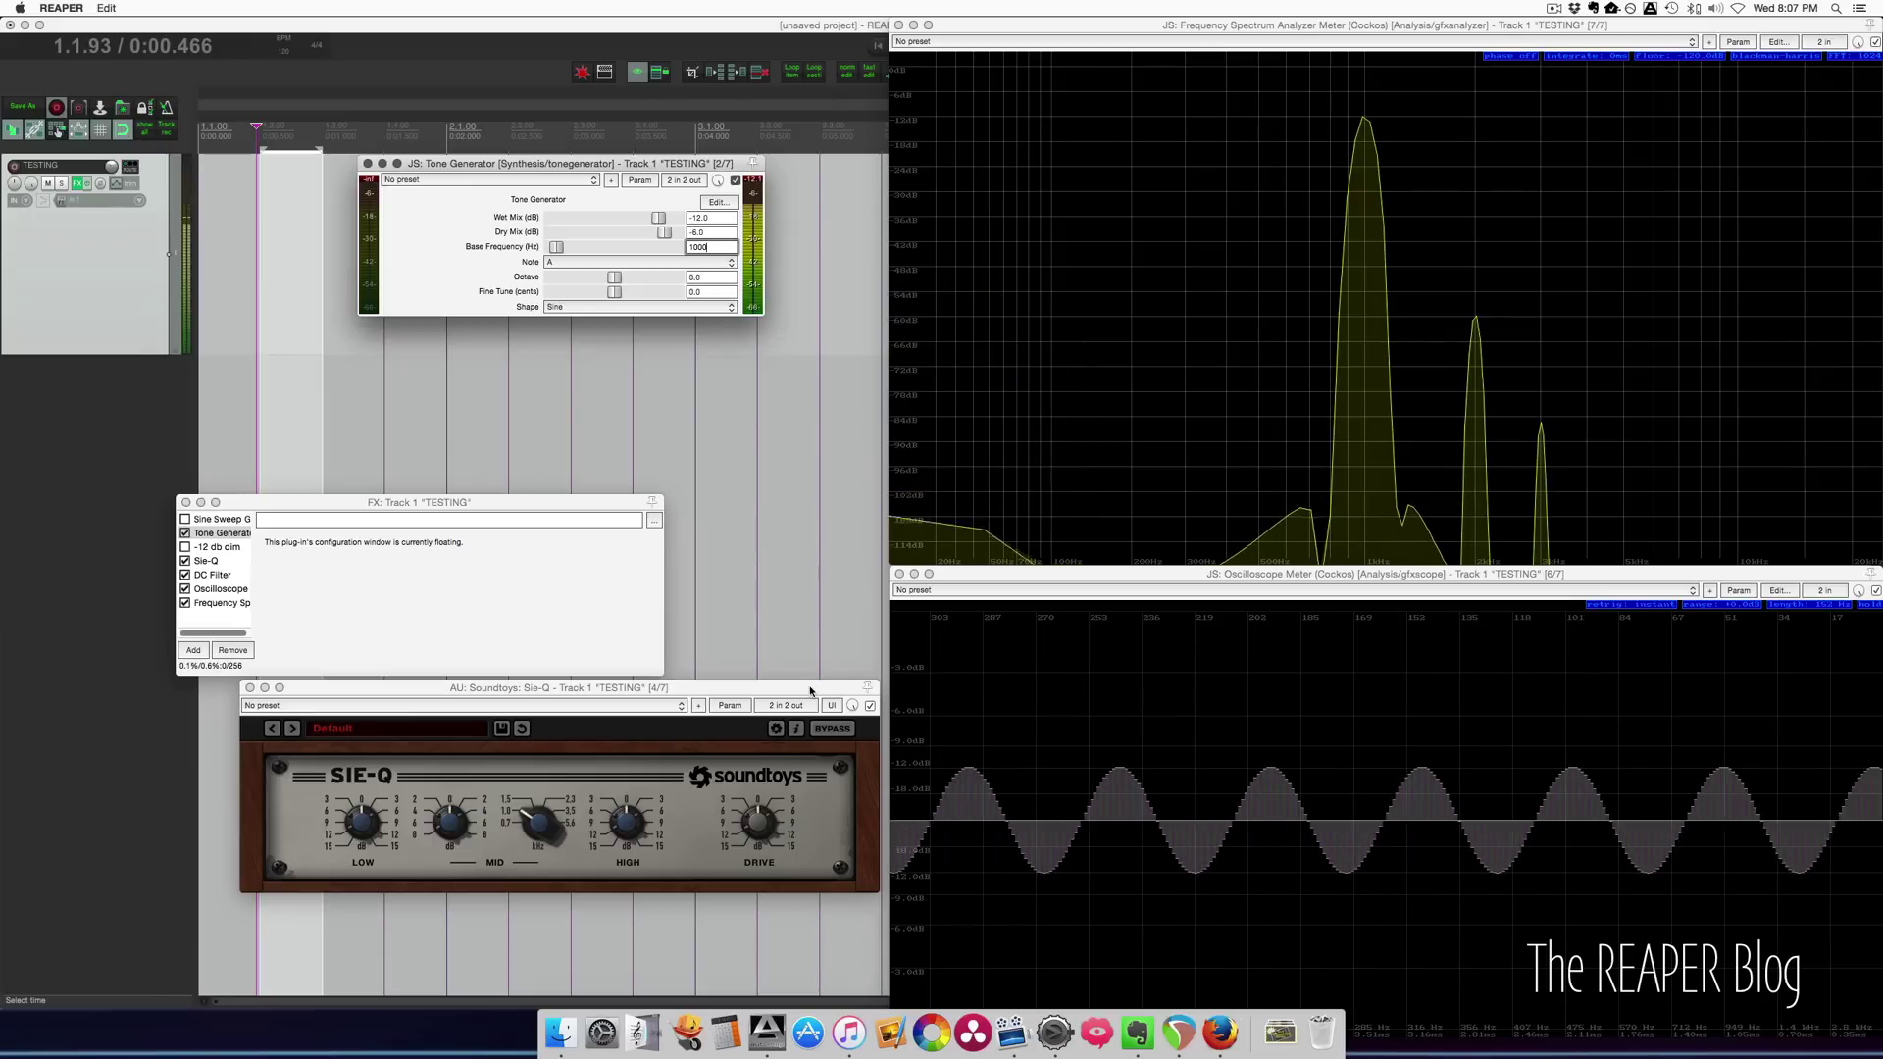
left_click_drag(810, 691, 813, 681)
left_click(873, 694)
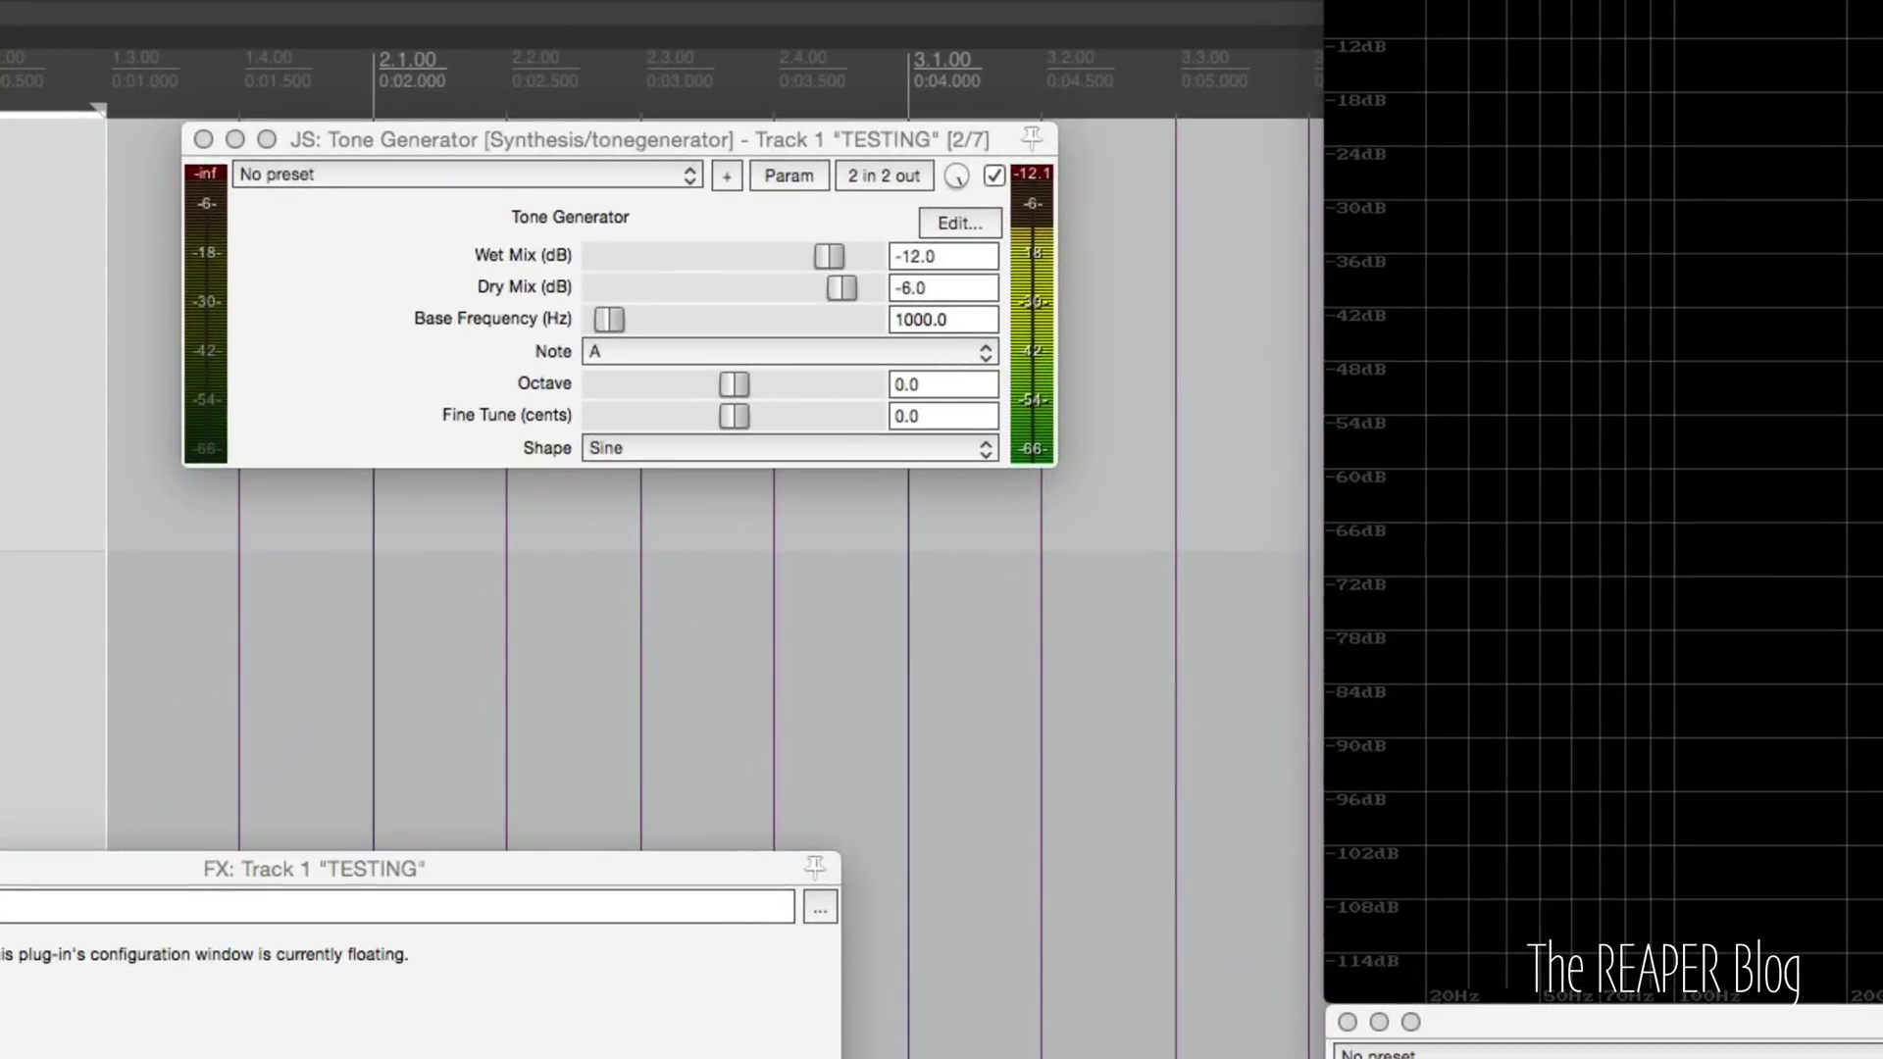
left_click(949, 251)
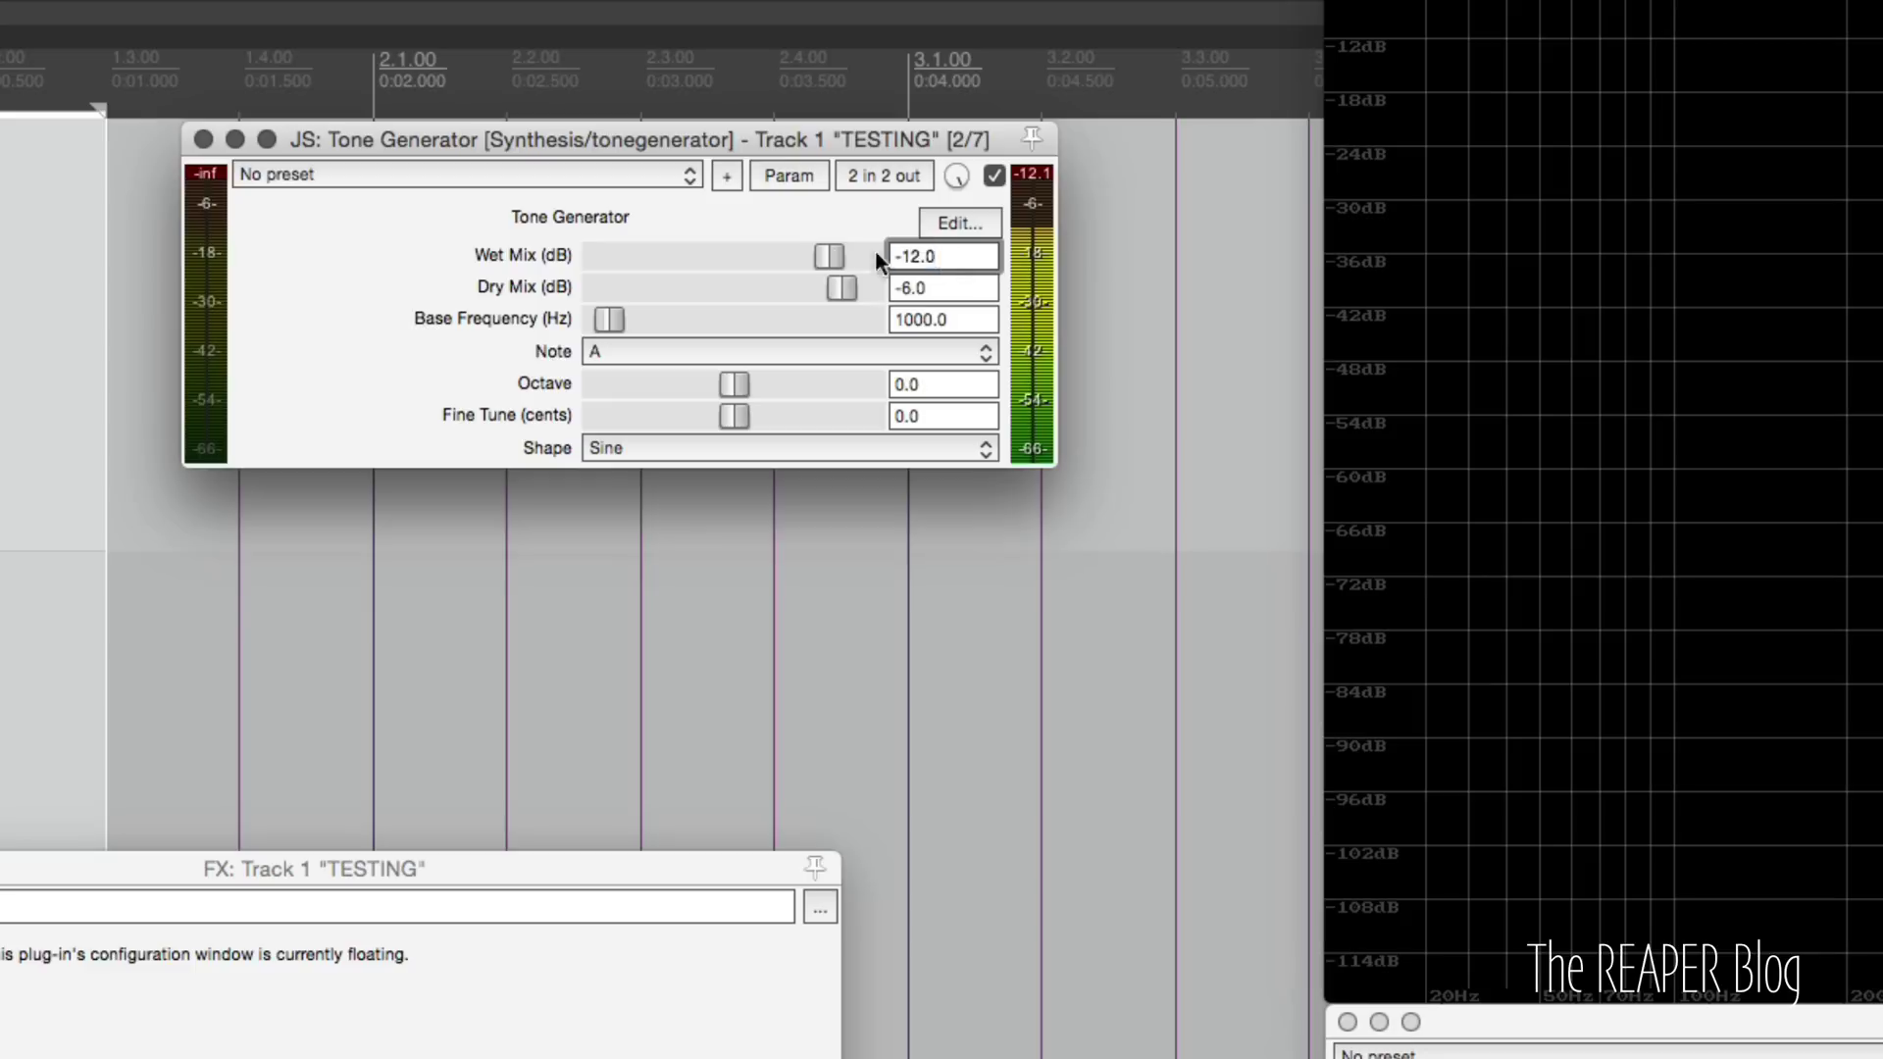
left_click(961, 315)
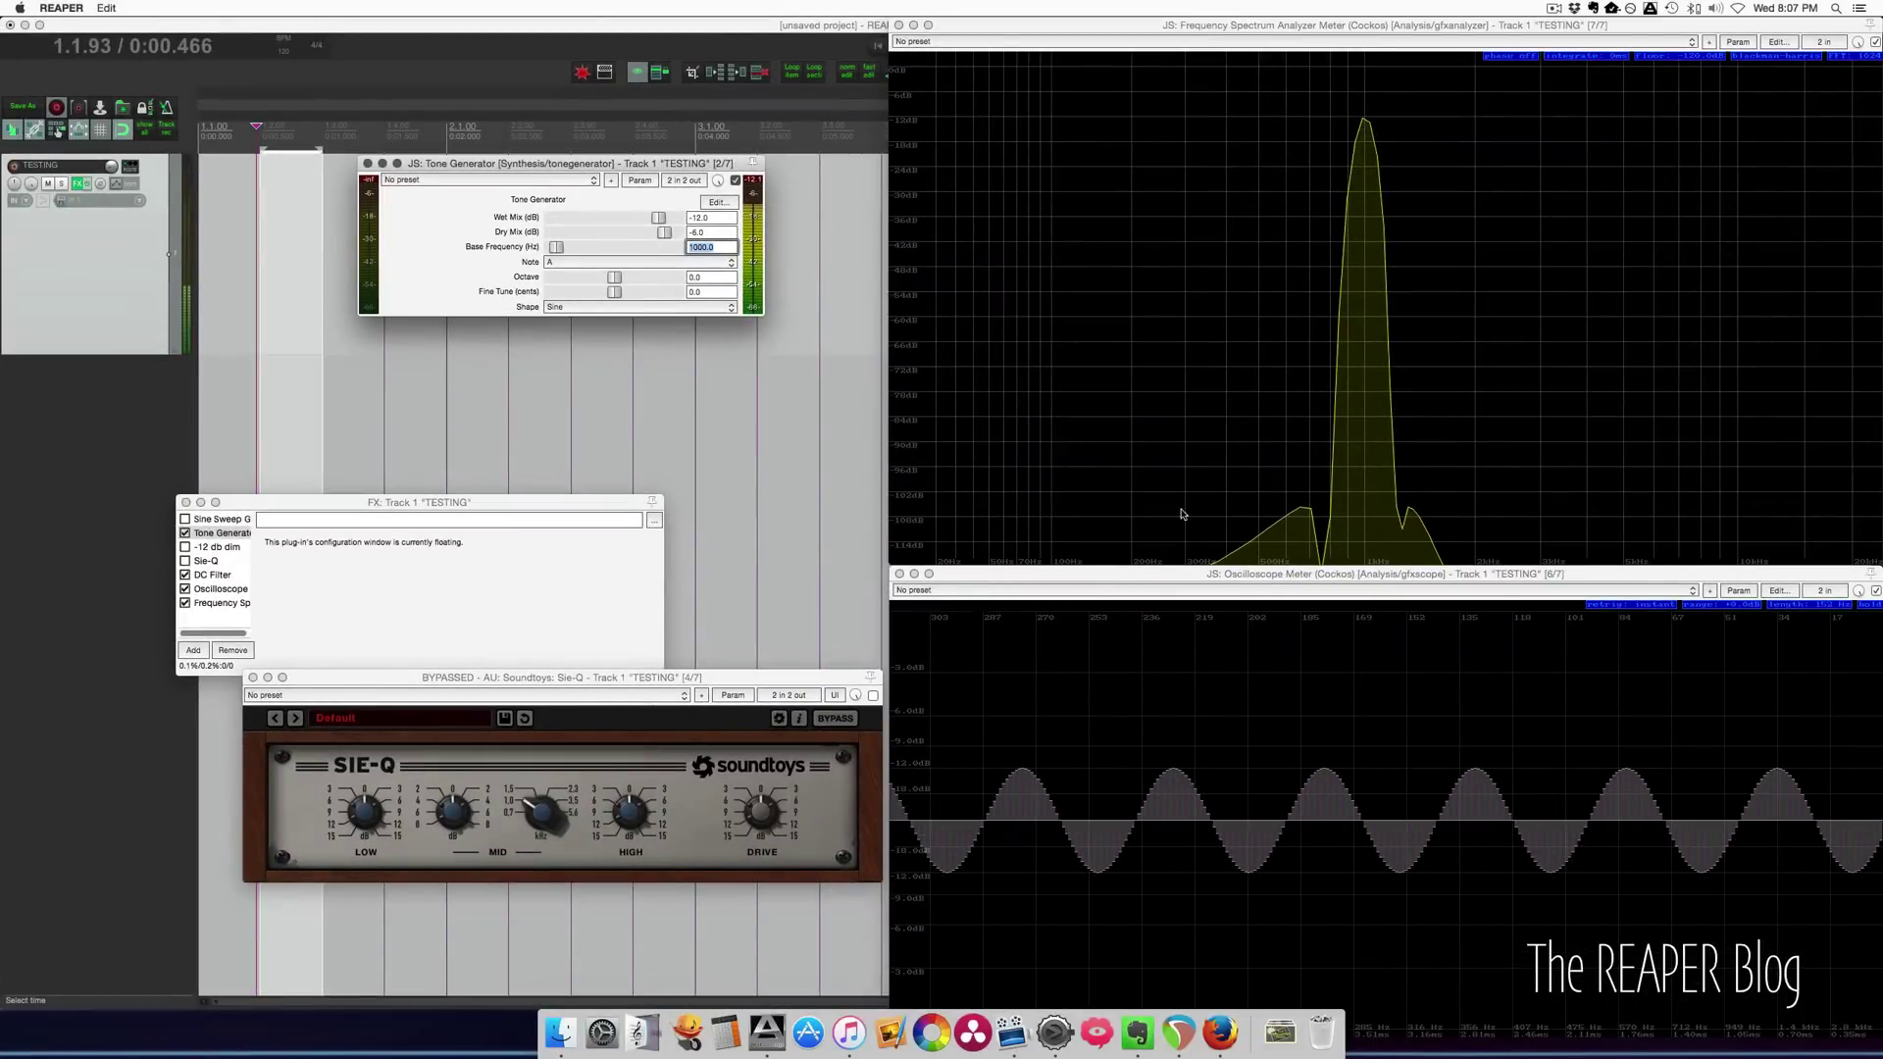
Re-enable Sie-Q, lower the oscilloscope meter slightly, and bring the spectrum analyzer forward
left_click(874, 700)
left_click(874, 697)
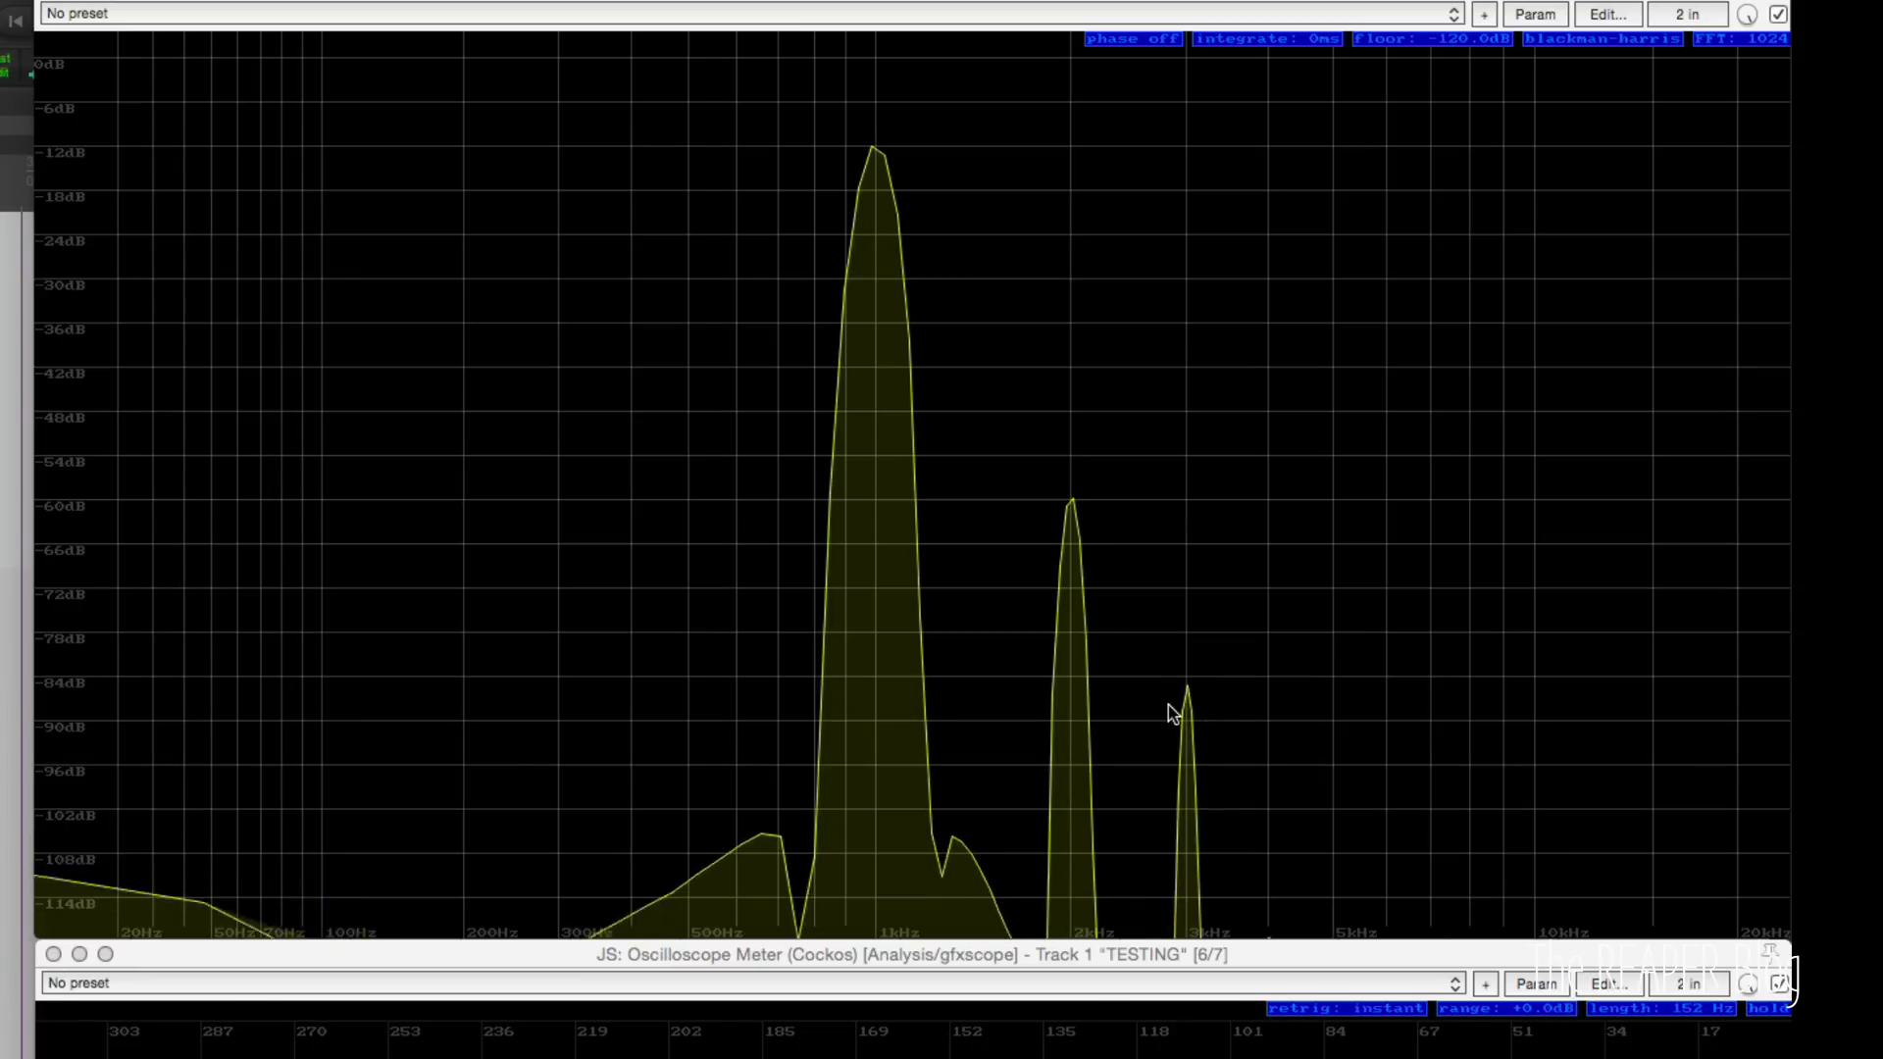
left_click_drag(1183, 954, 1174, 1012)
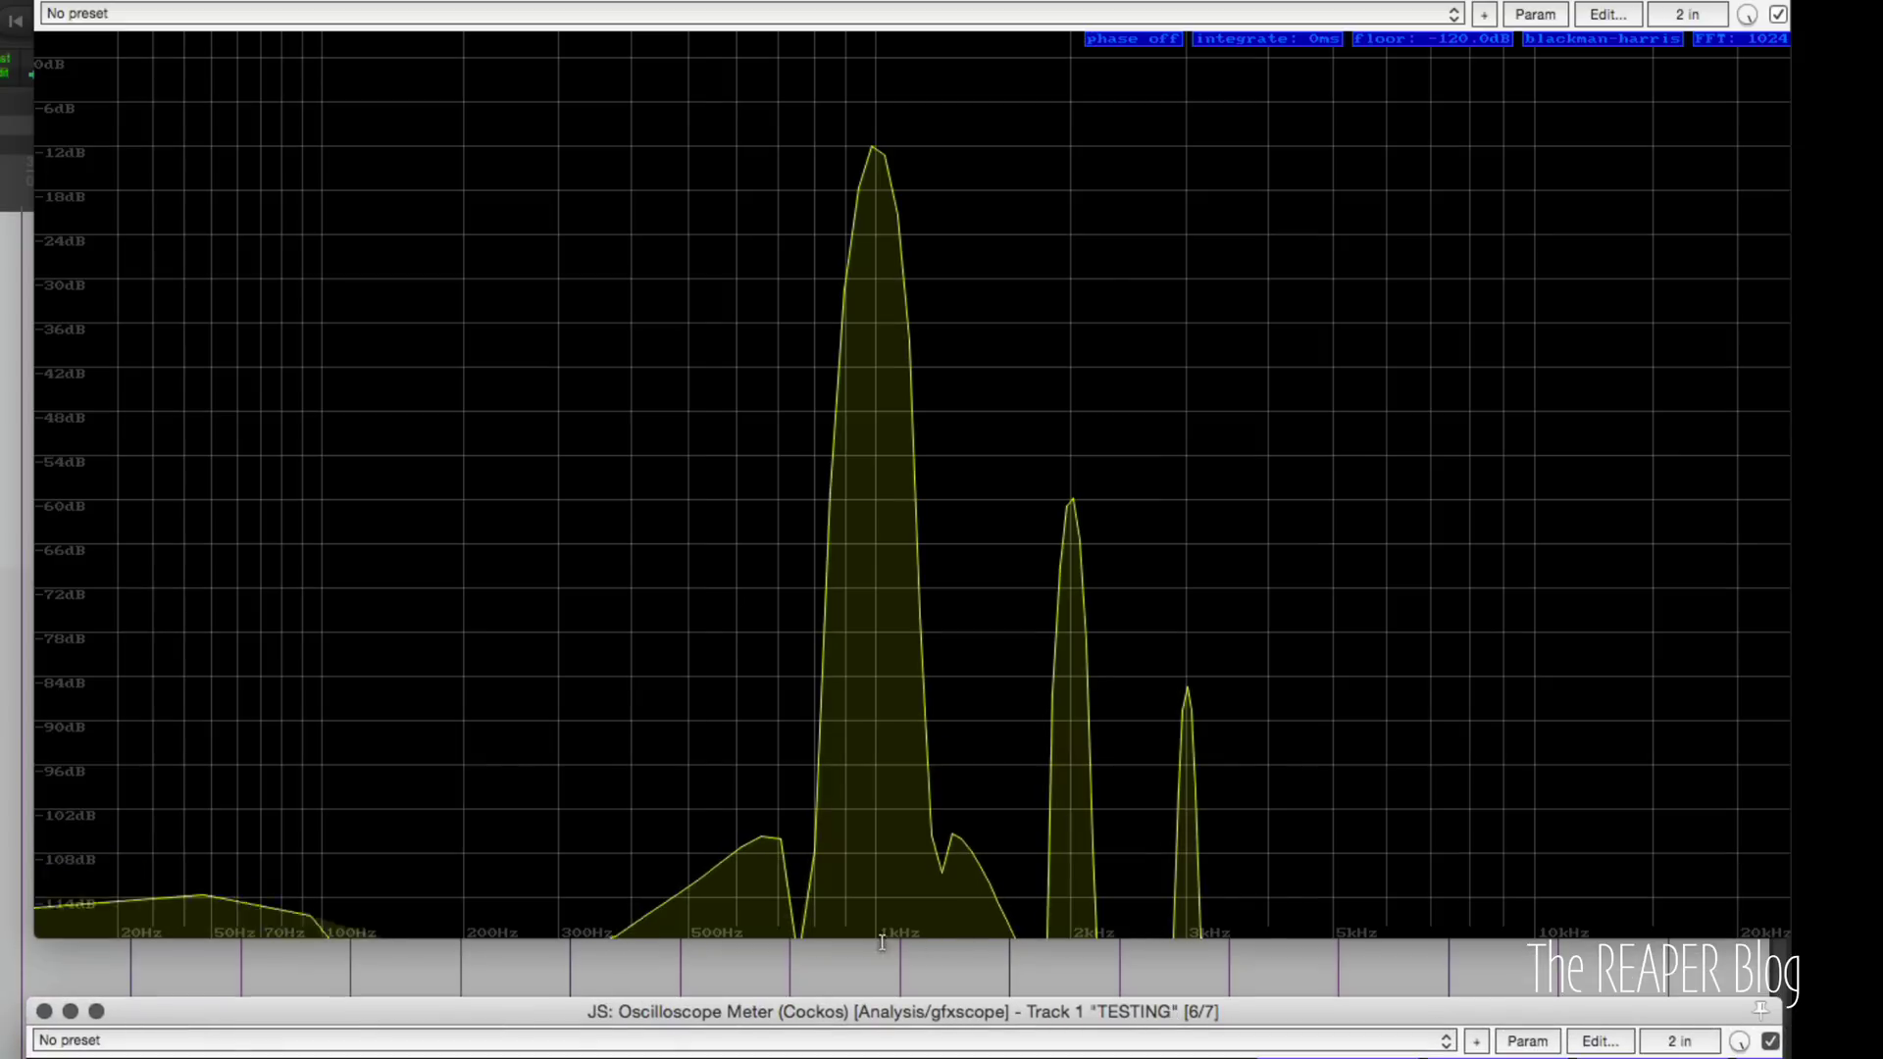
left_click(941, 935)
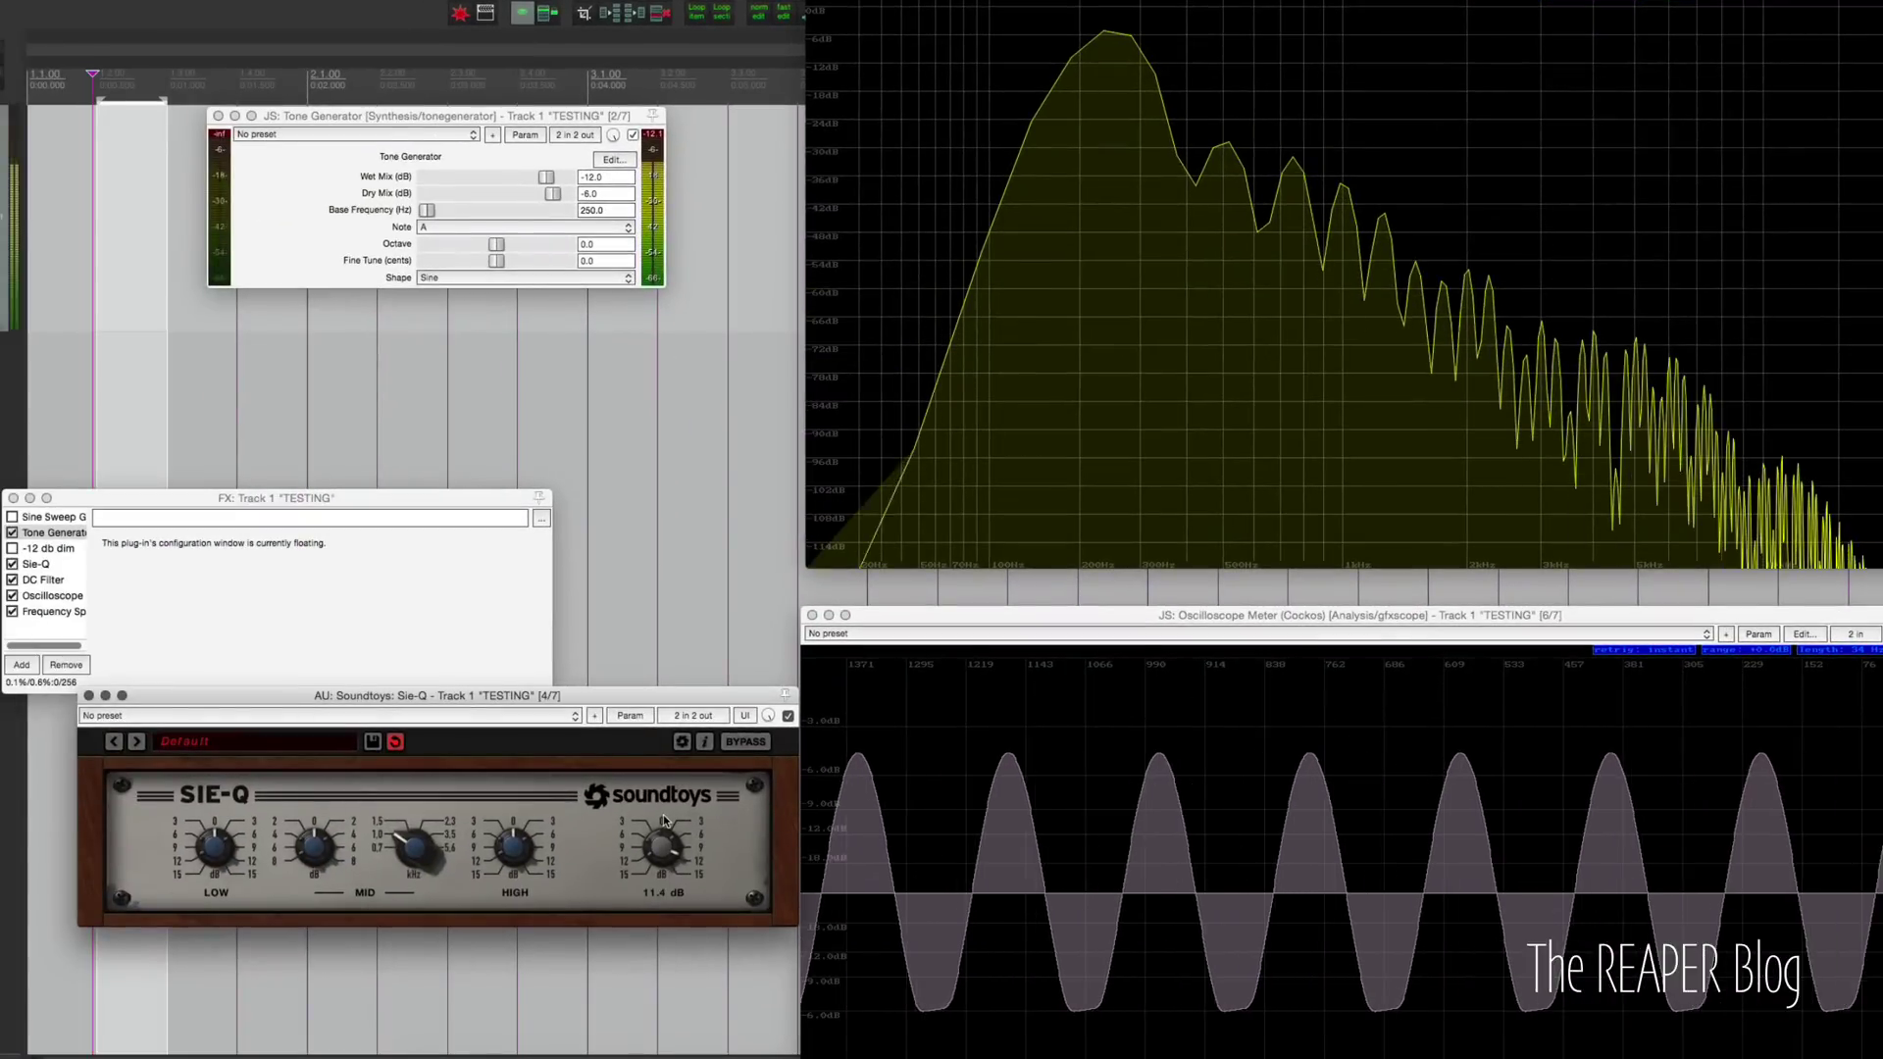
Drive Sie-Q's output to 12.6 dB until the sine clips, then lower it to 6.8 dB
left_click_drag(663, 822, 801, 811)
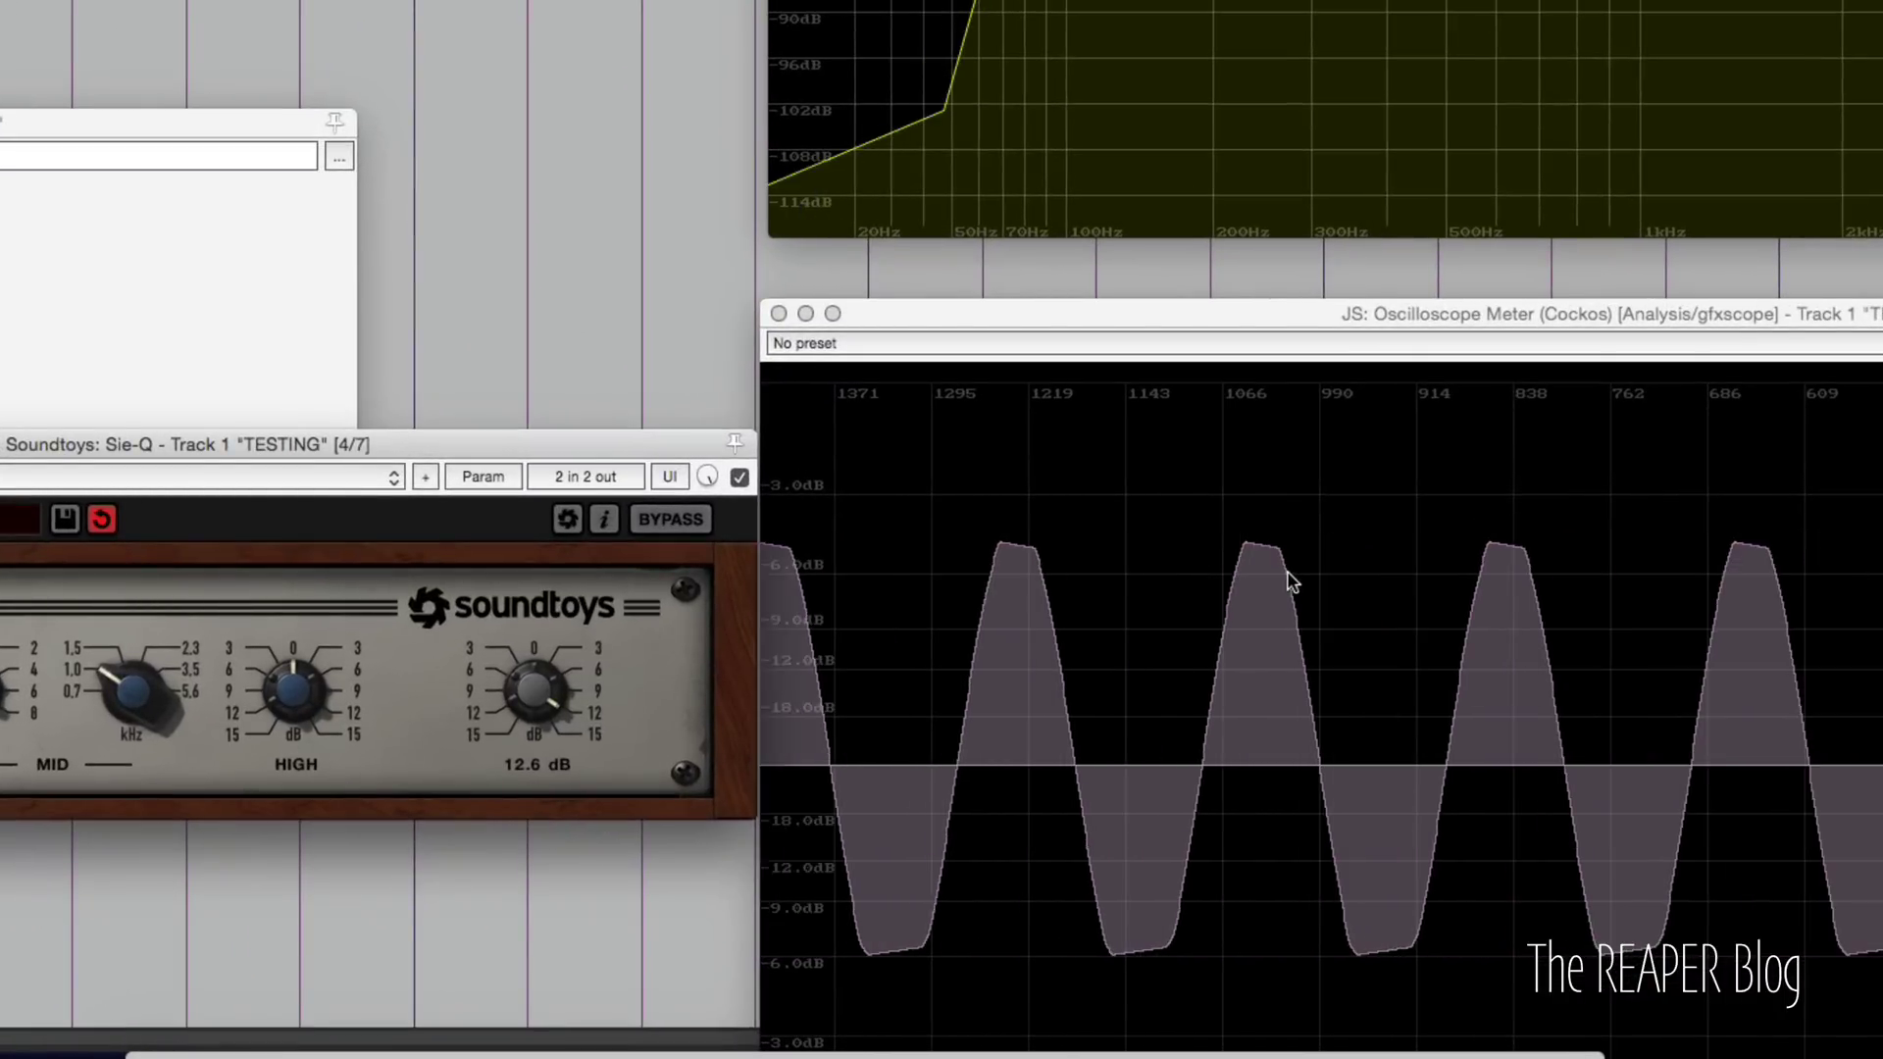
scroll(522, 704, "down", 2)
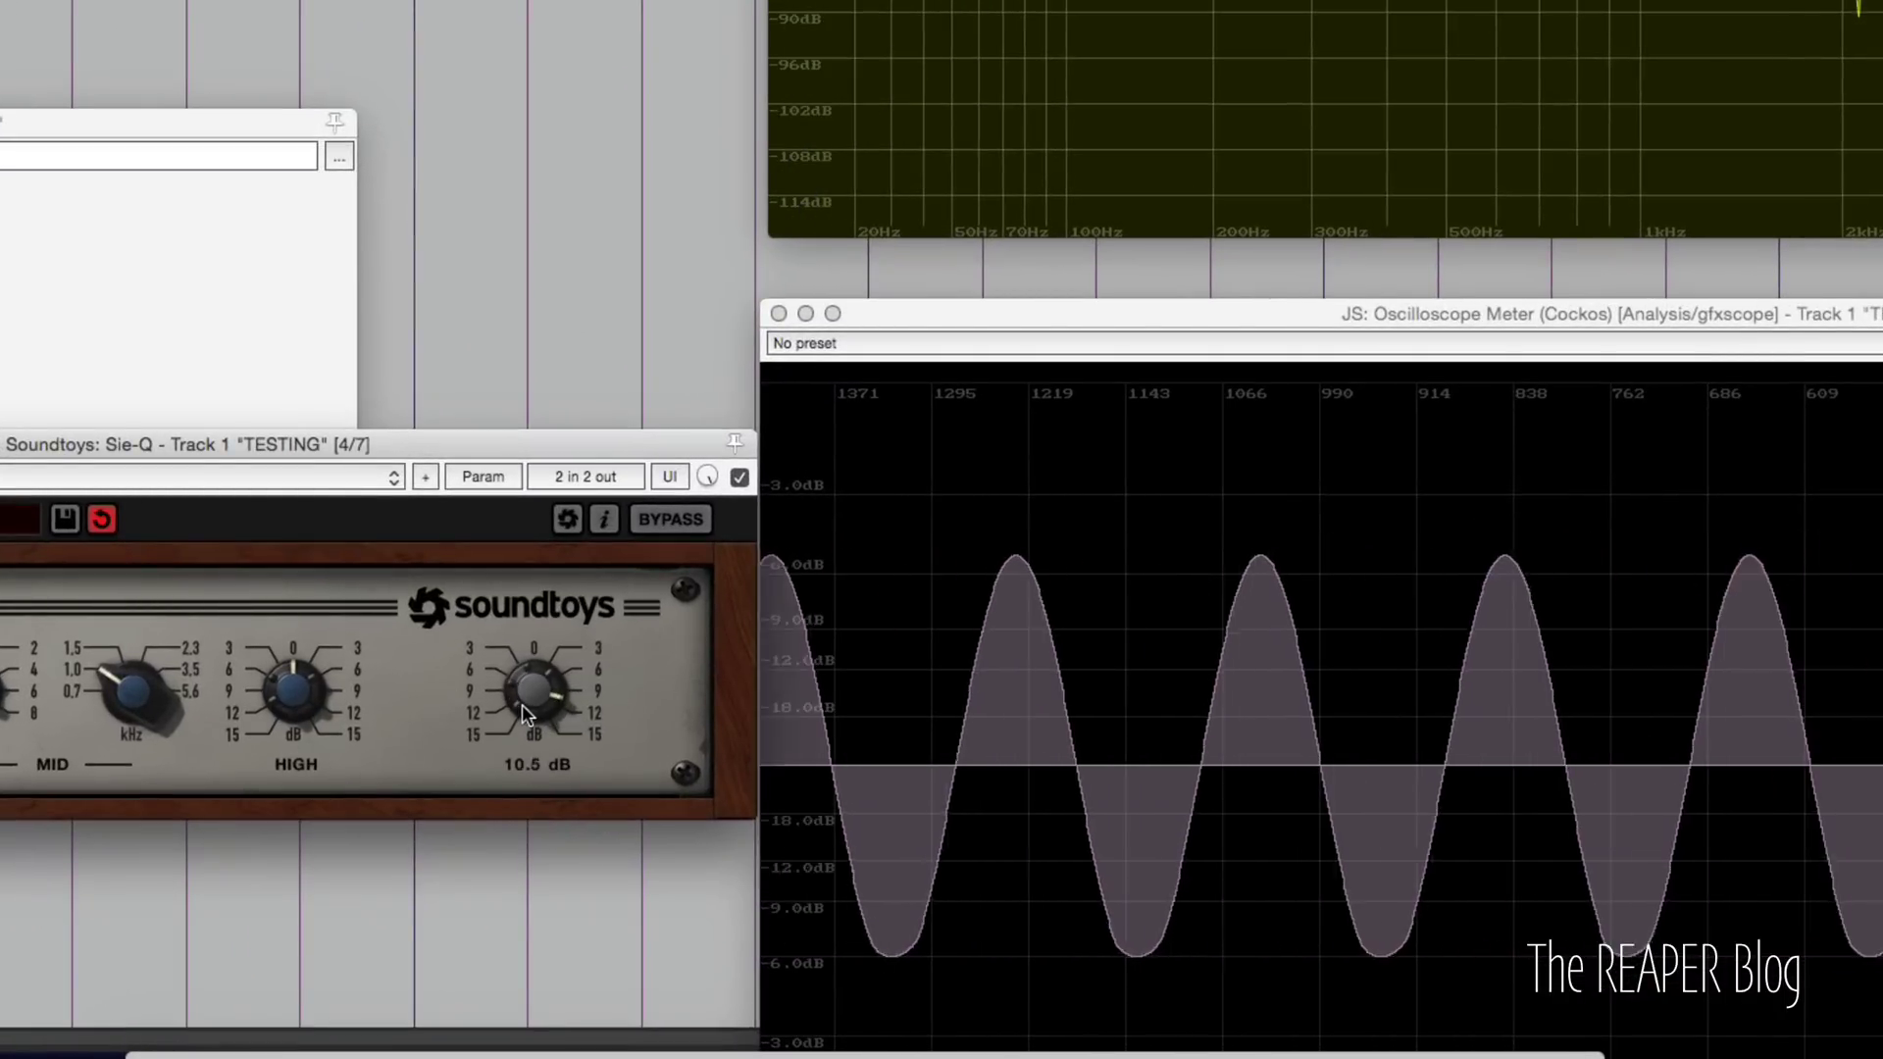
scroll(526, 687, "down", 1)
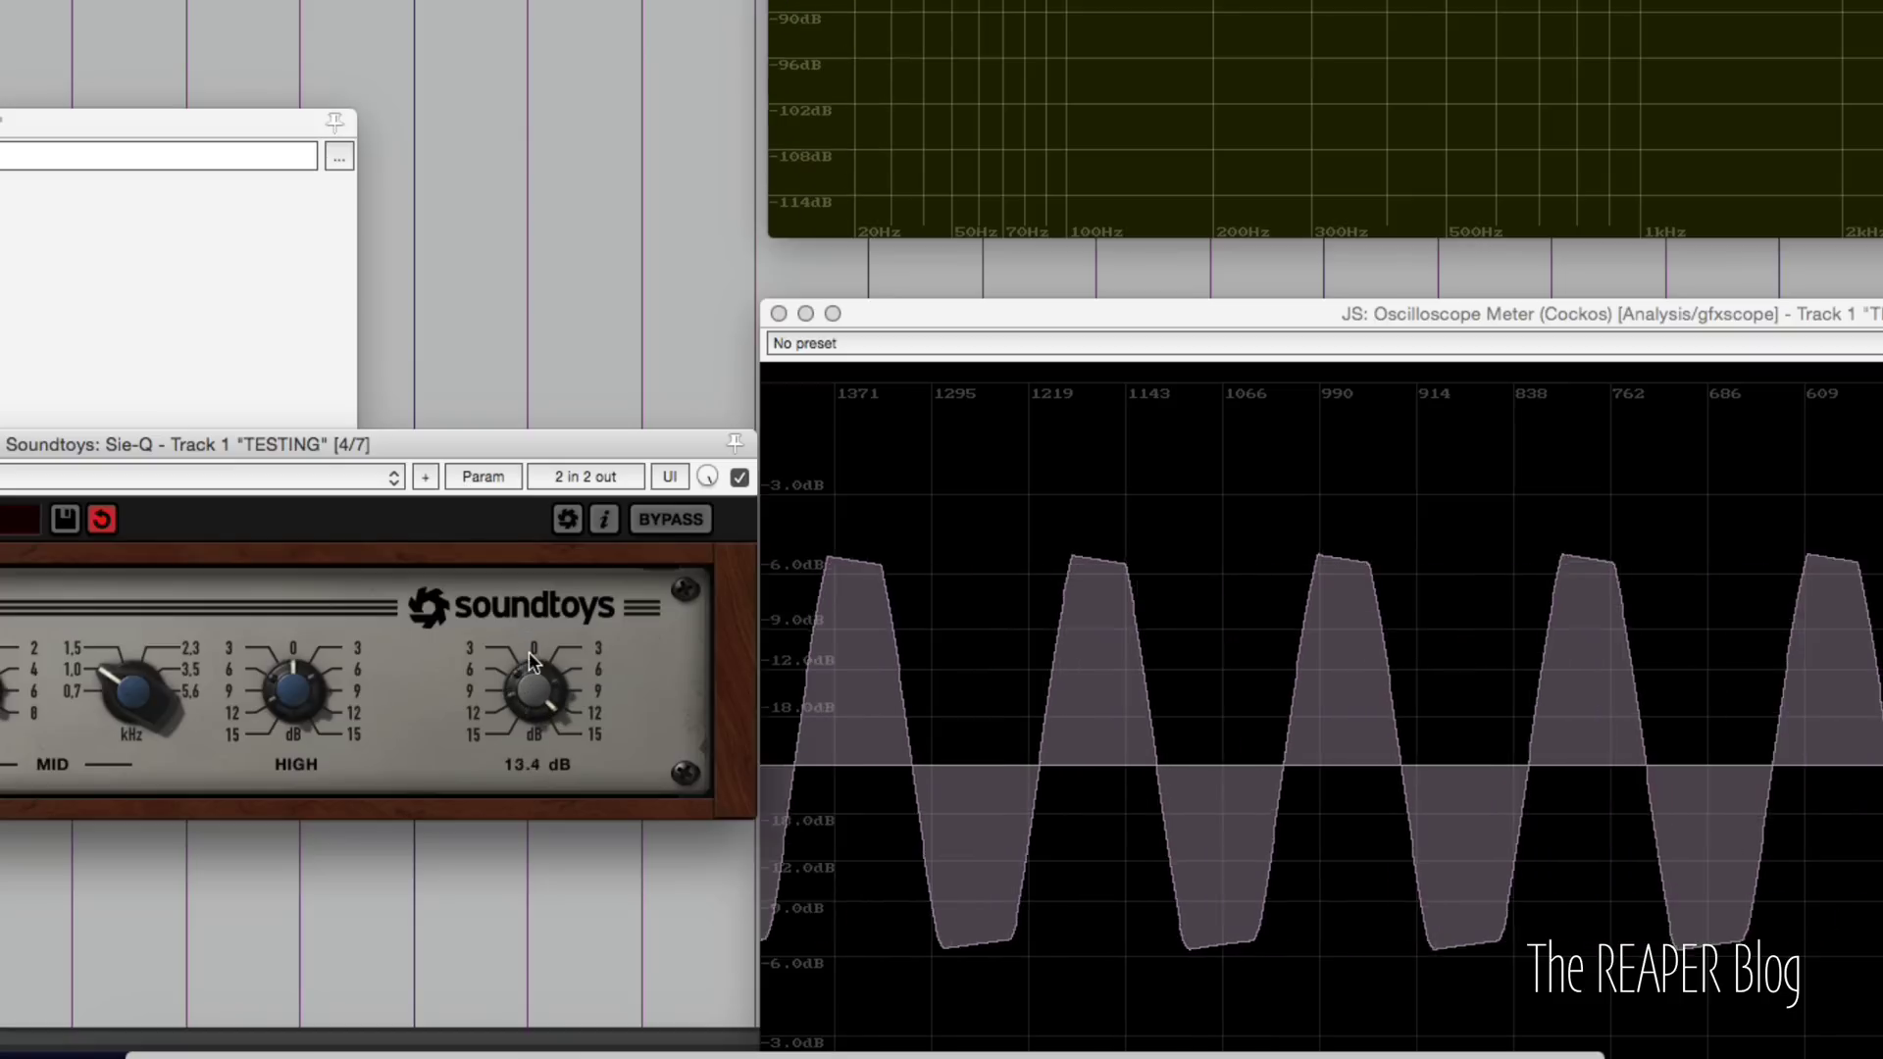
scroll(532, 686, "down", 6)
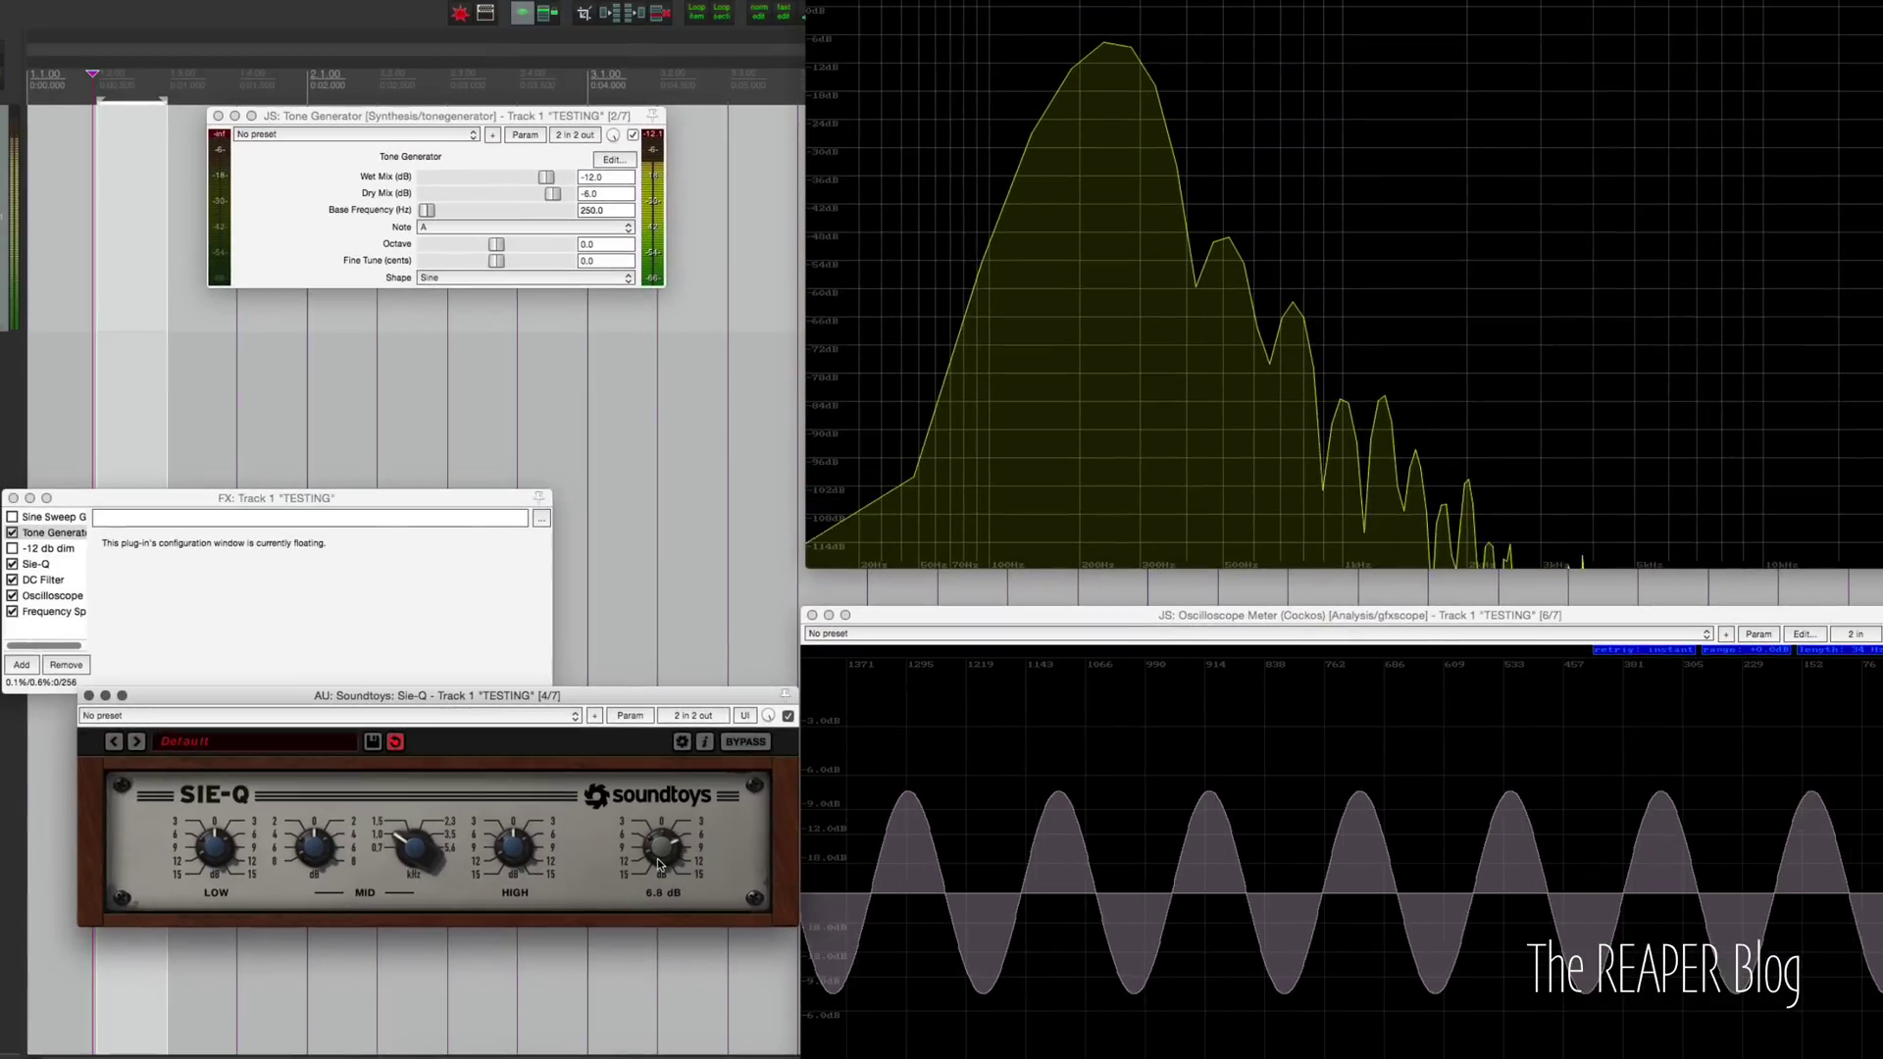
left_click_drag(658, 863, 658, 873)
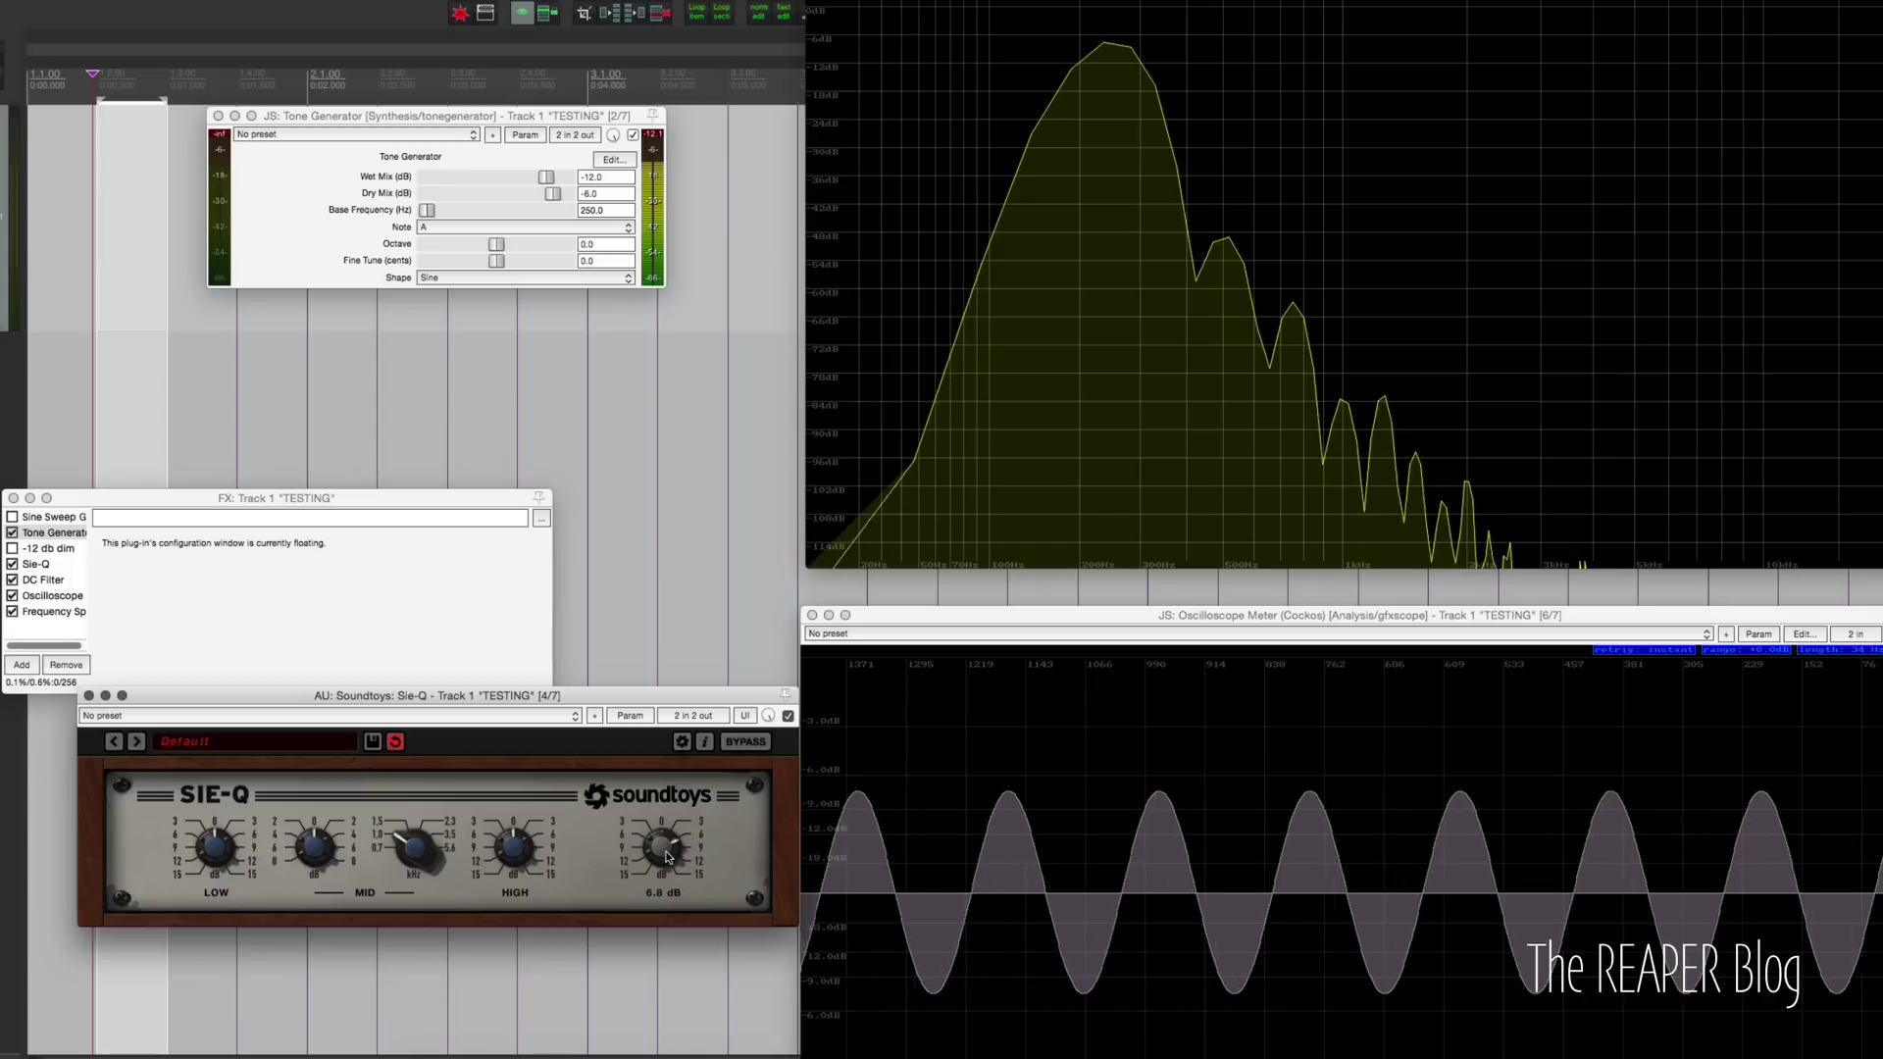
Bypass the Tone Generator and float the Sine Sweep Generator and -12 db dim windows beneath it
left_click(29, 531)
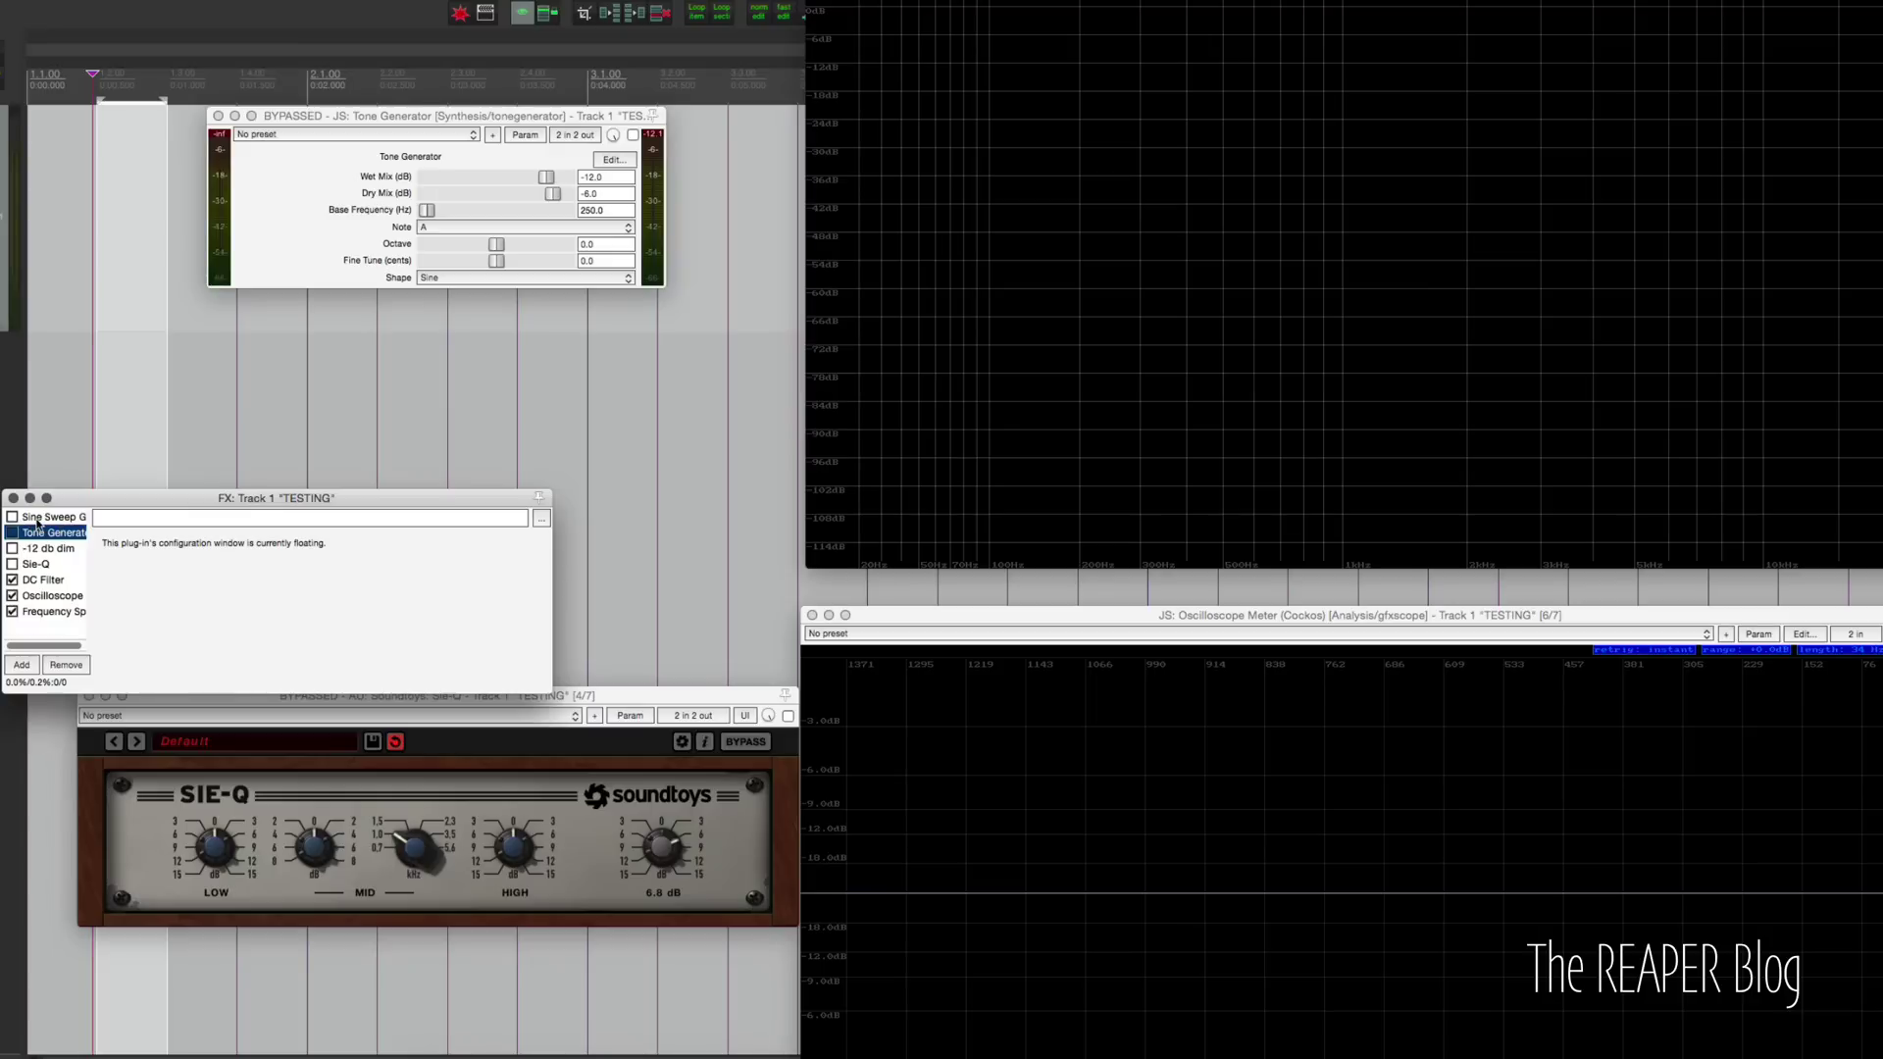
double_click(38, 518)
left_click_drag(150, 579, 379, 318)
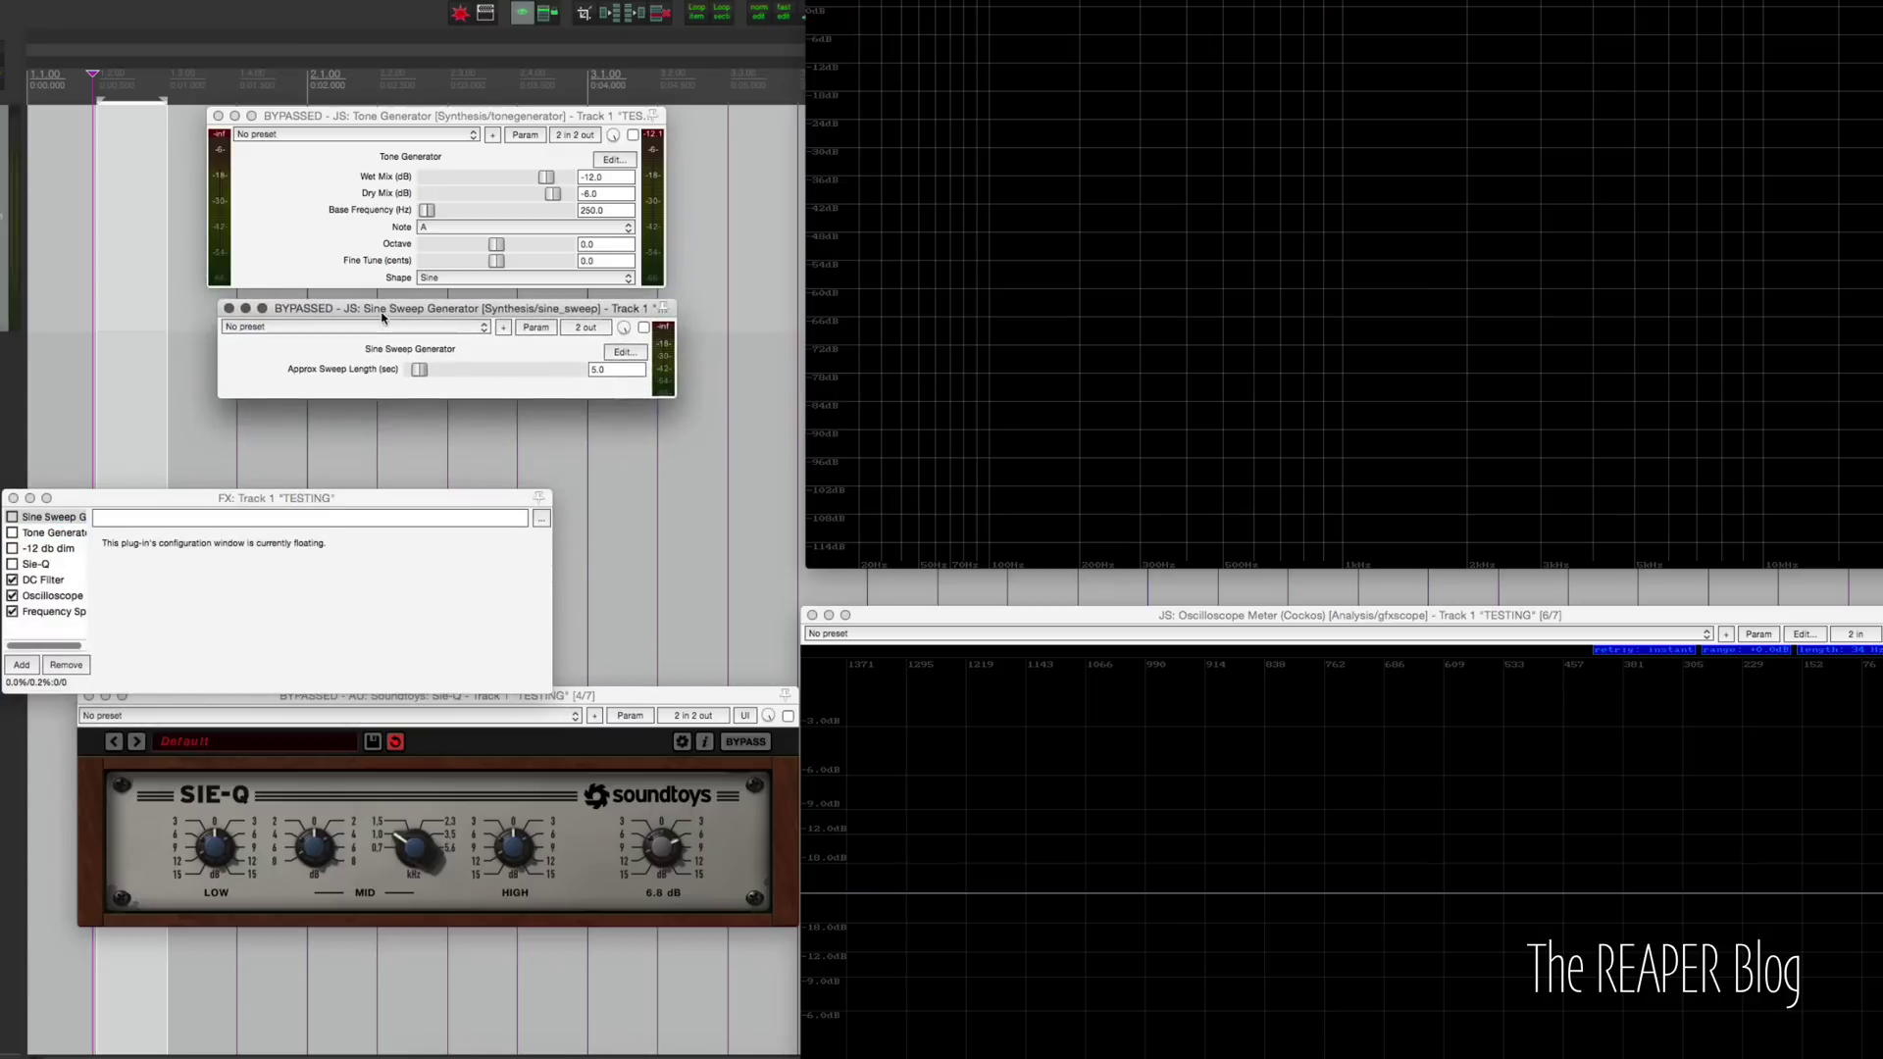
double_click(36, 551)
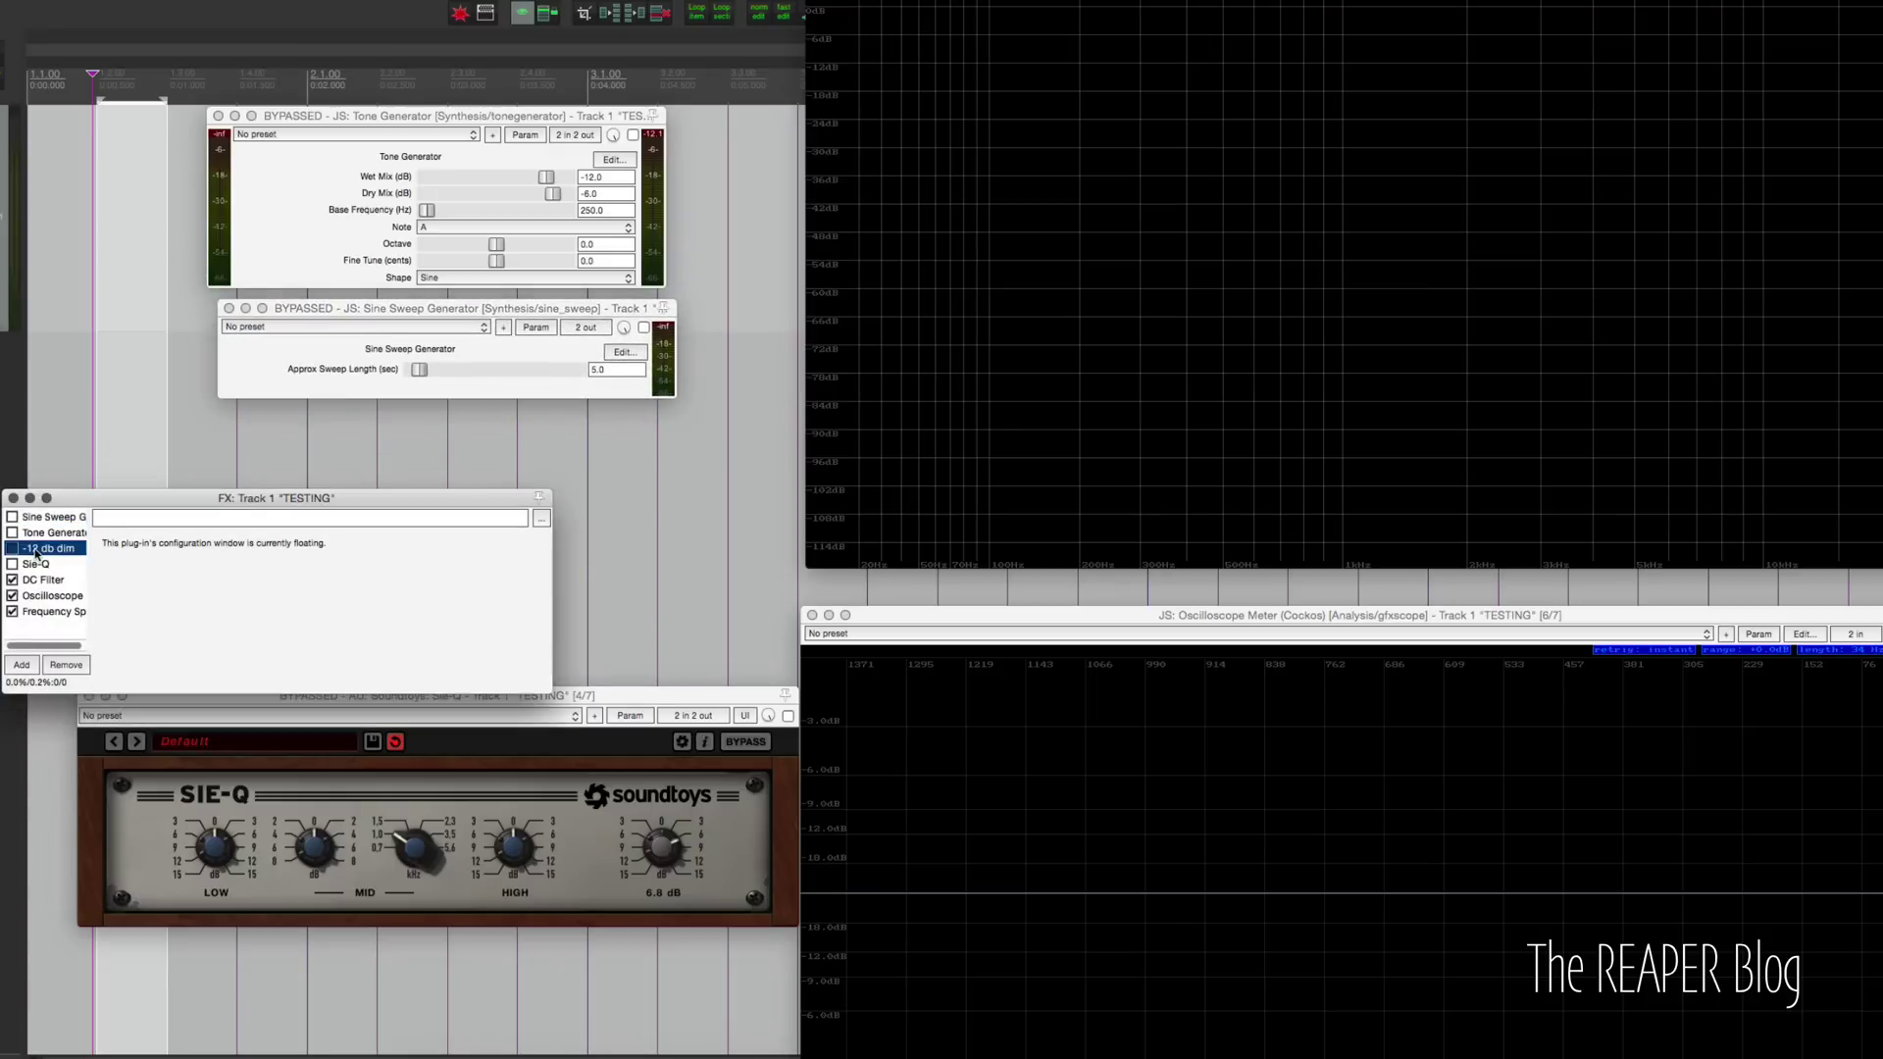
left_click_drag(66, 963, 577, 418)
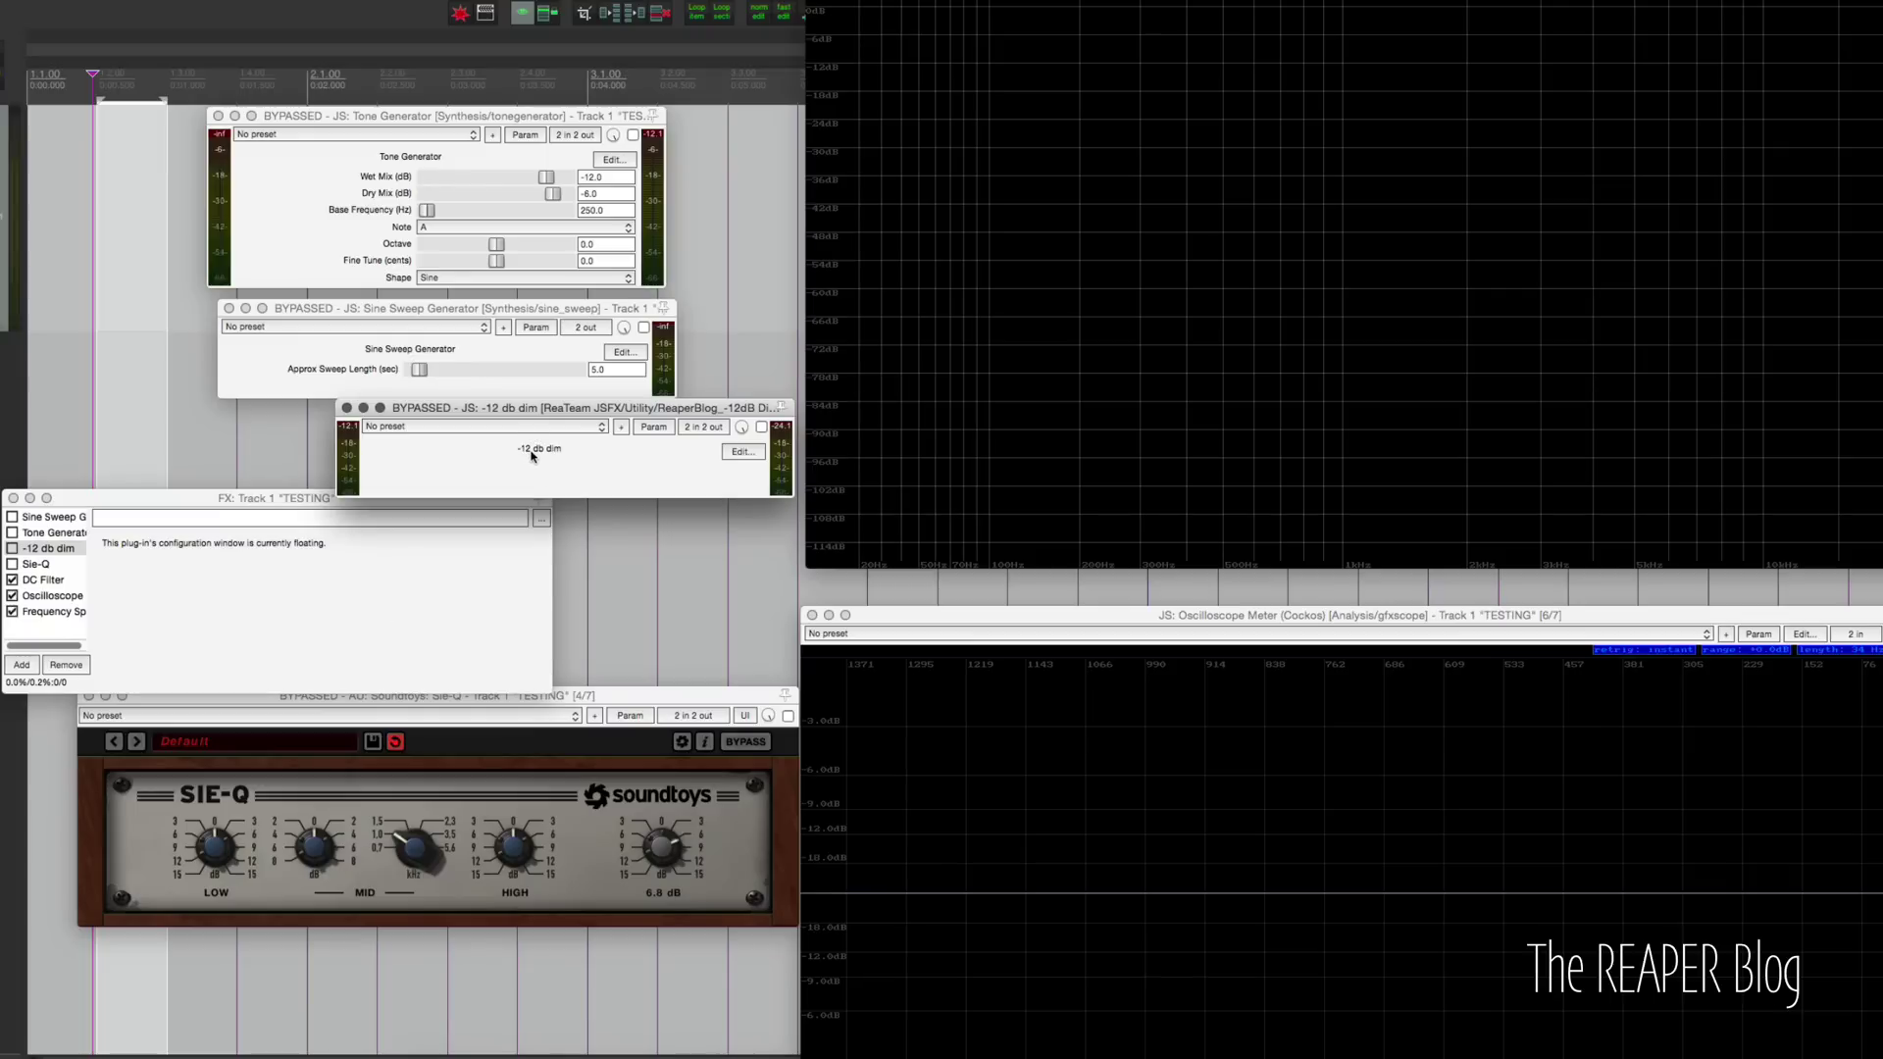
Turn on the -12 db dim, Sie-Q and Sine Sweep Generator via their enable checkboxes
left_click(761, 428)
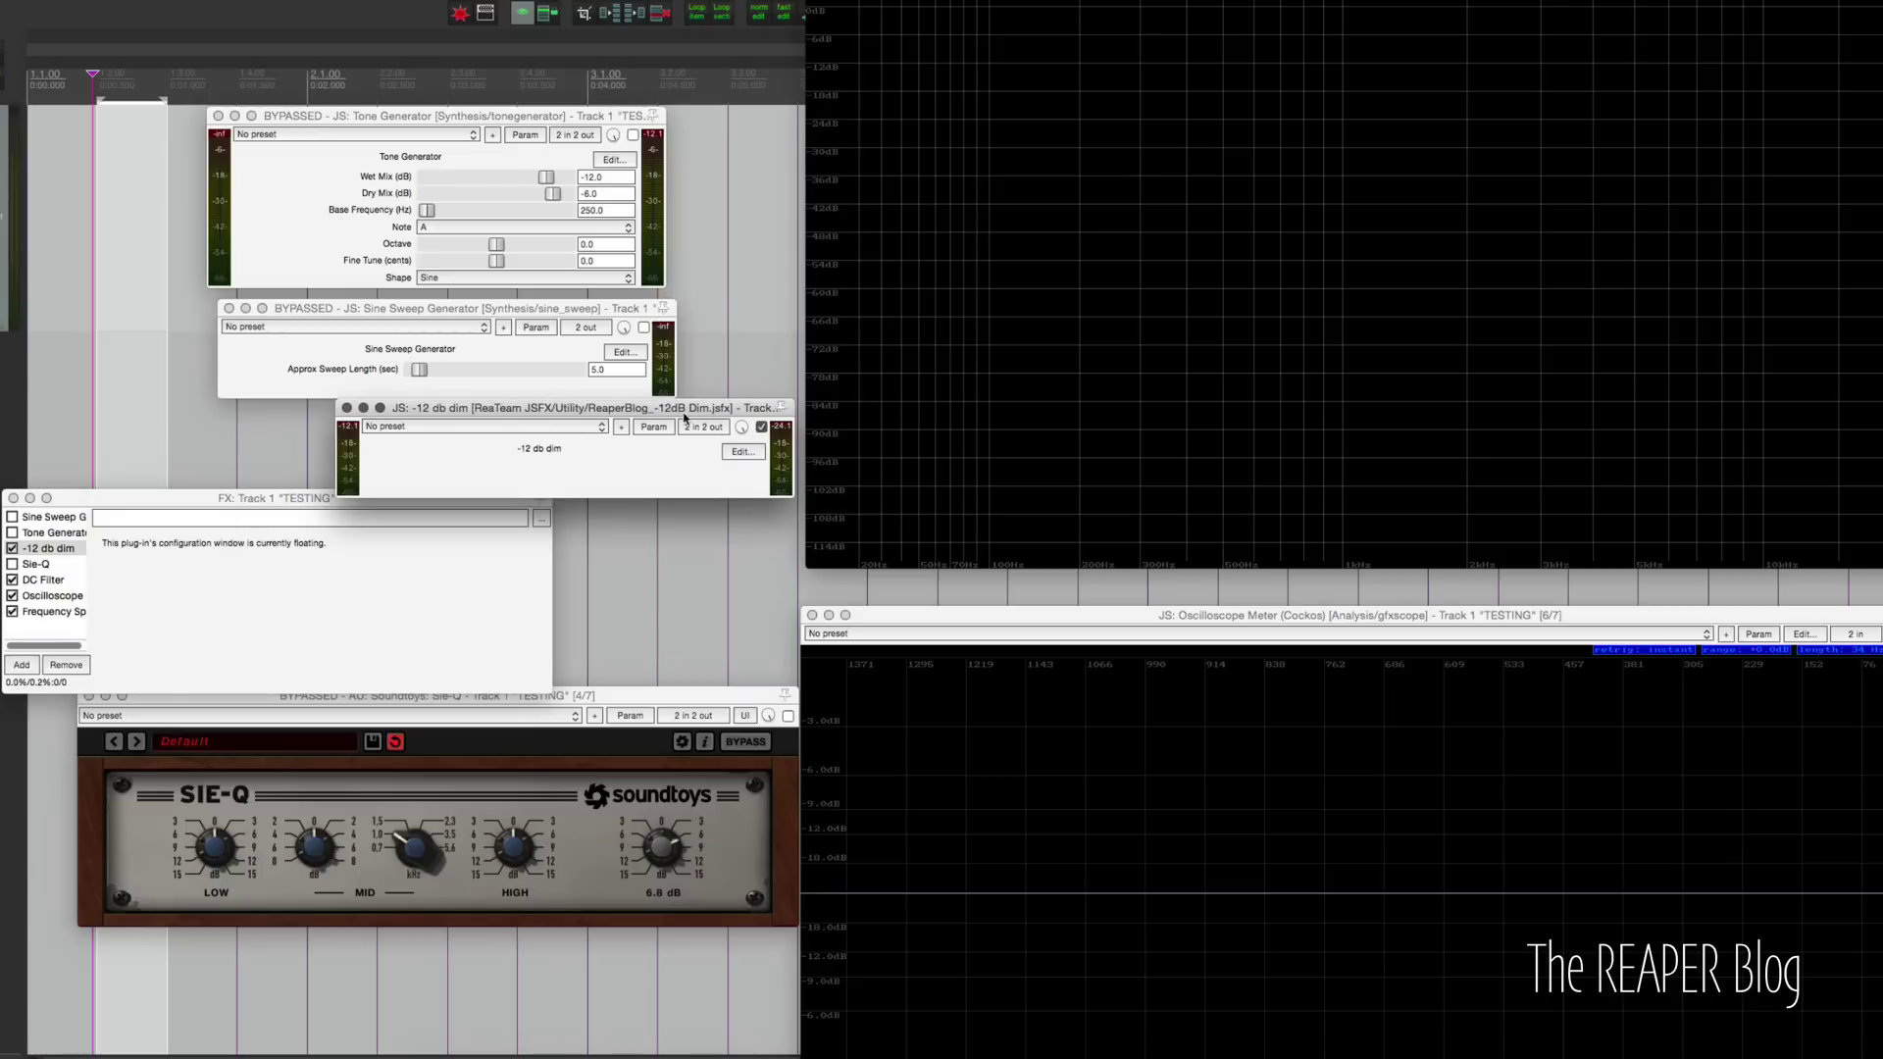
left_click(293, 392)
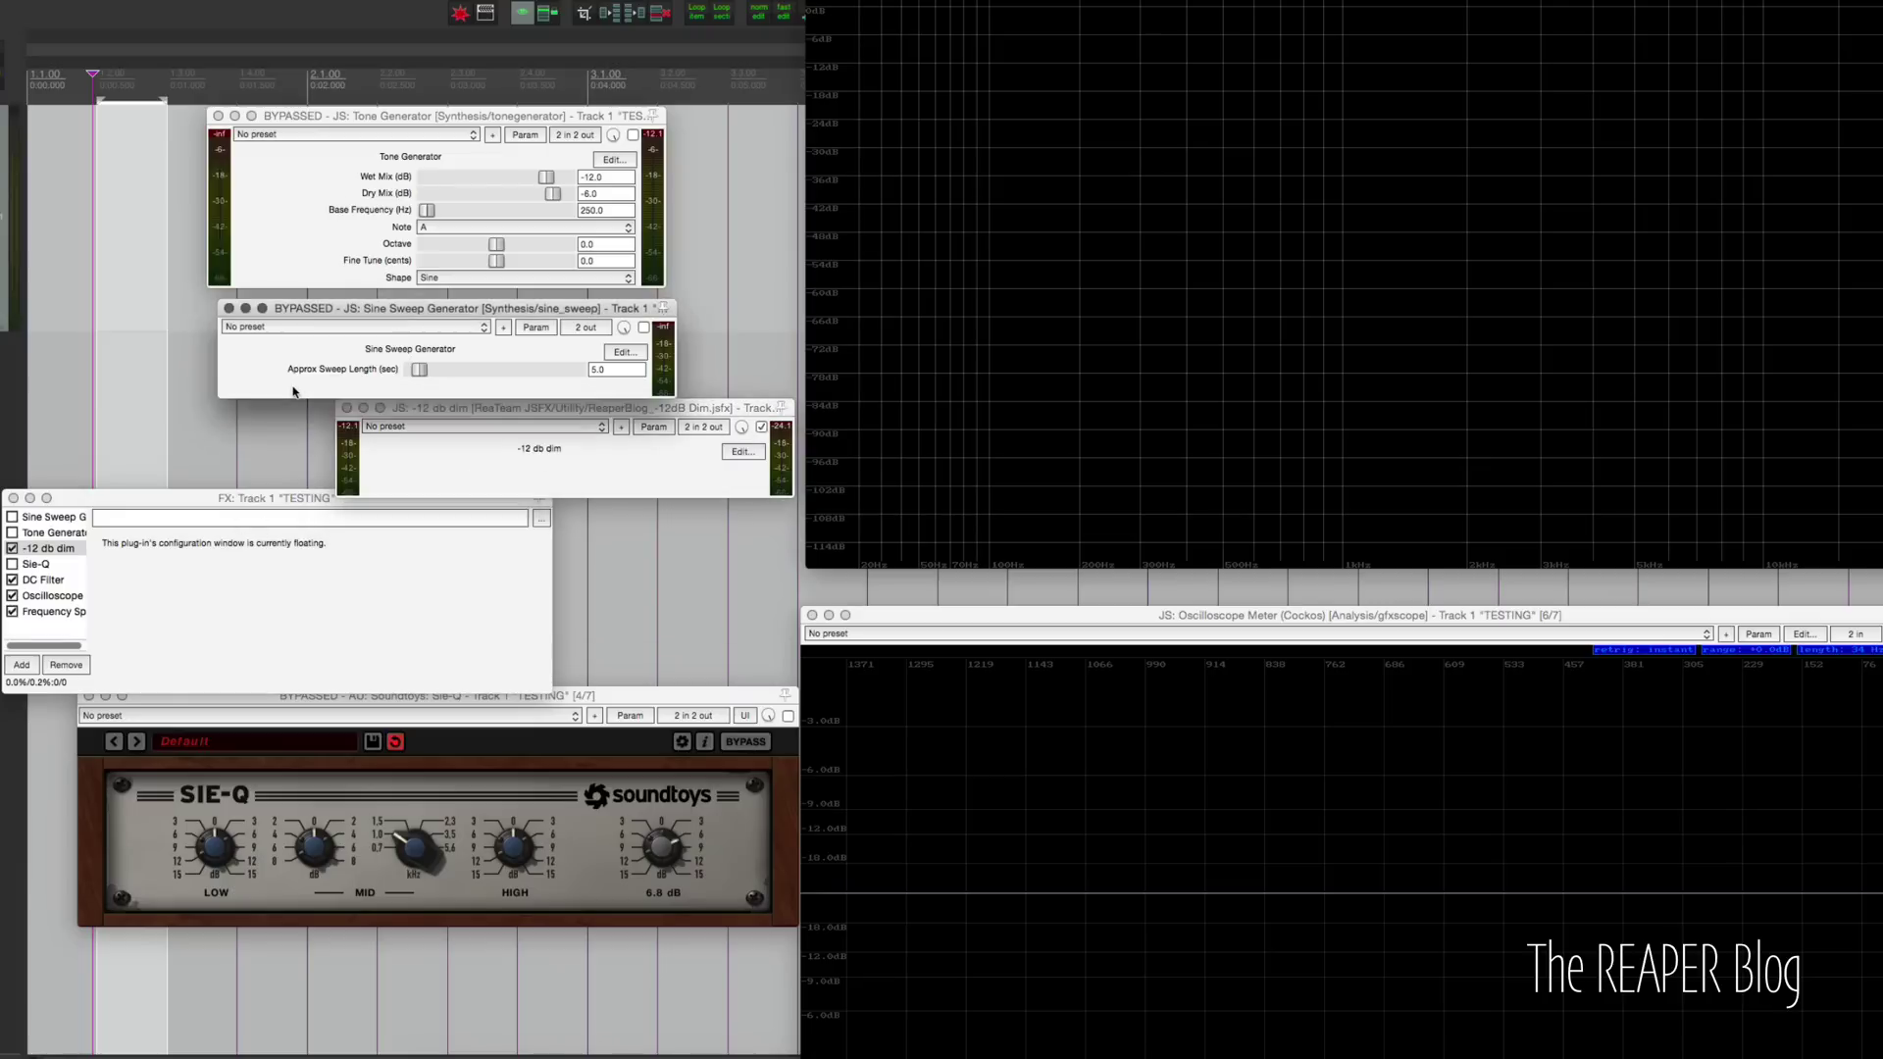
left_click(787, 716)
left_click(584, 310)
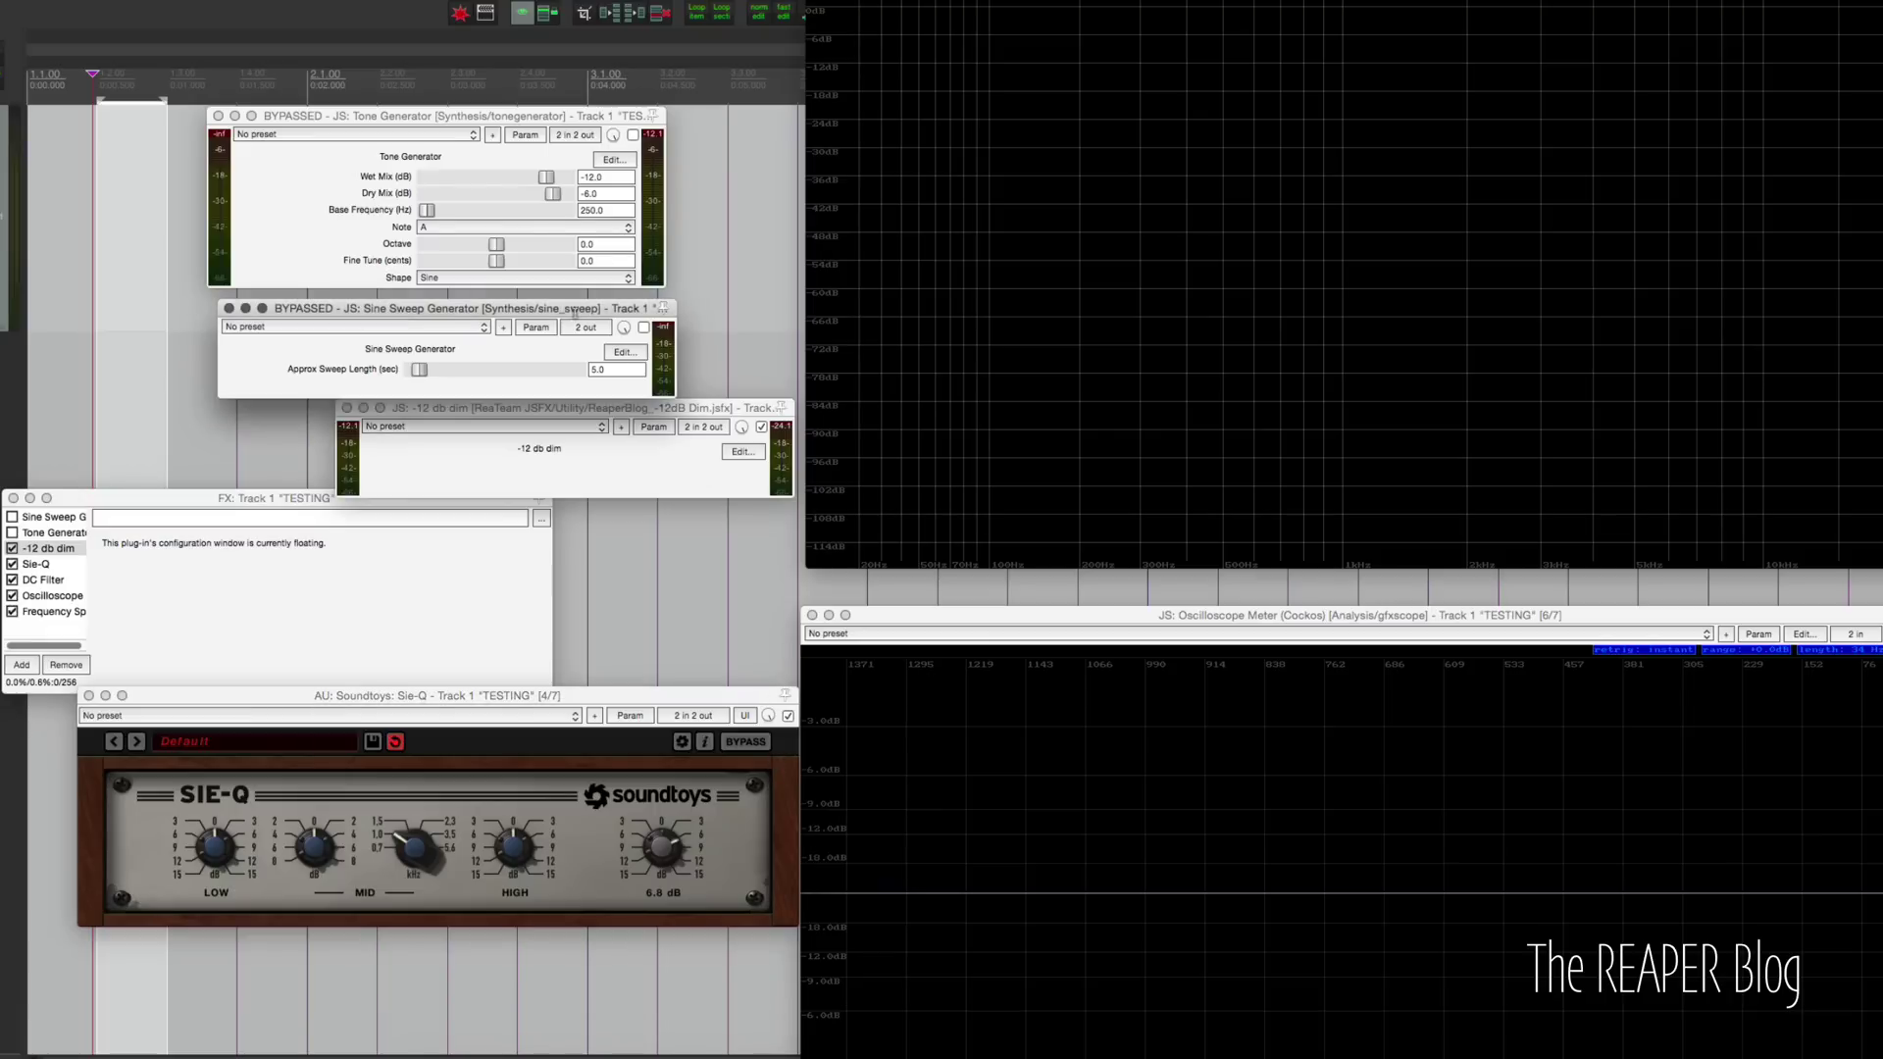
left_click(643, 328)
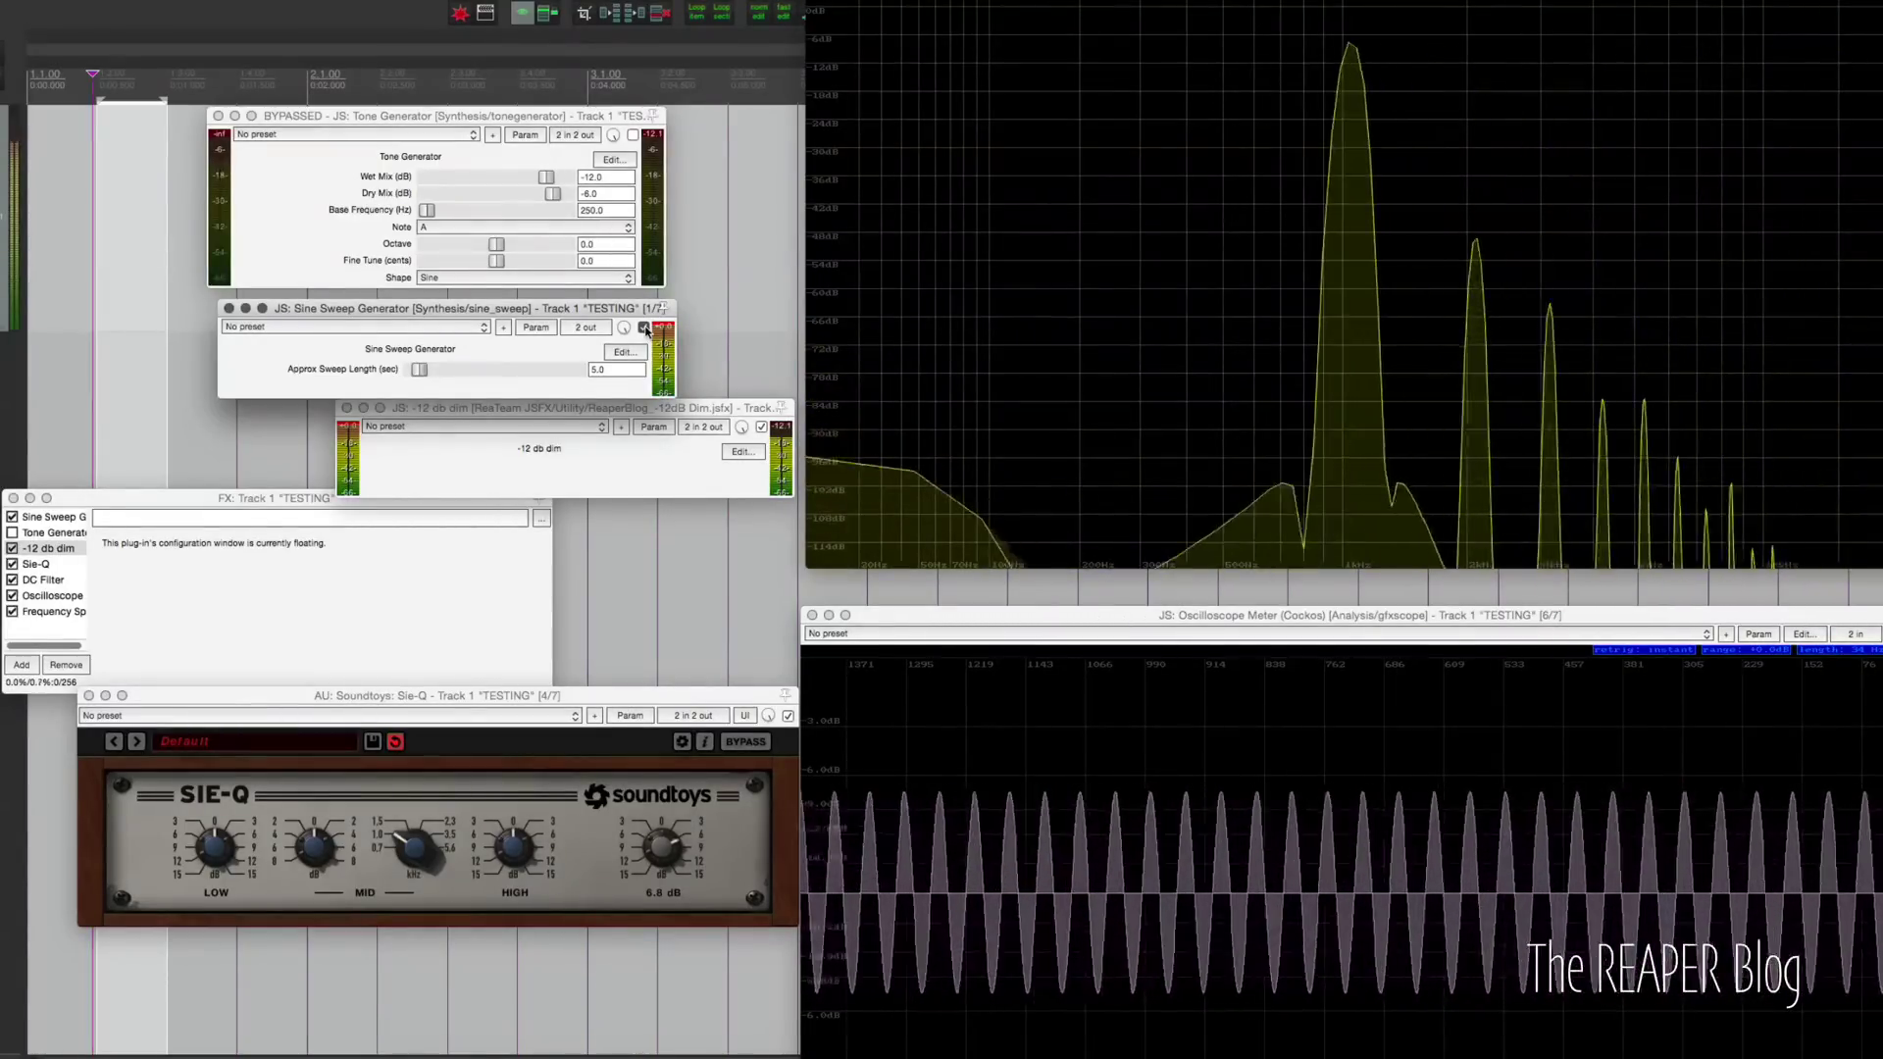
Untick the Sine Sweep Generator's enable checkbox to cut its sweep signal
left_click(643, 328)
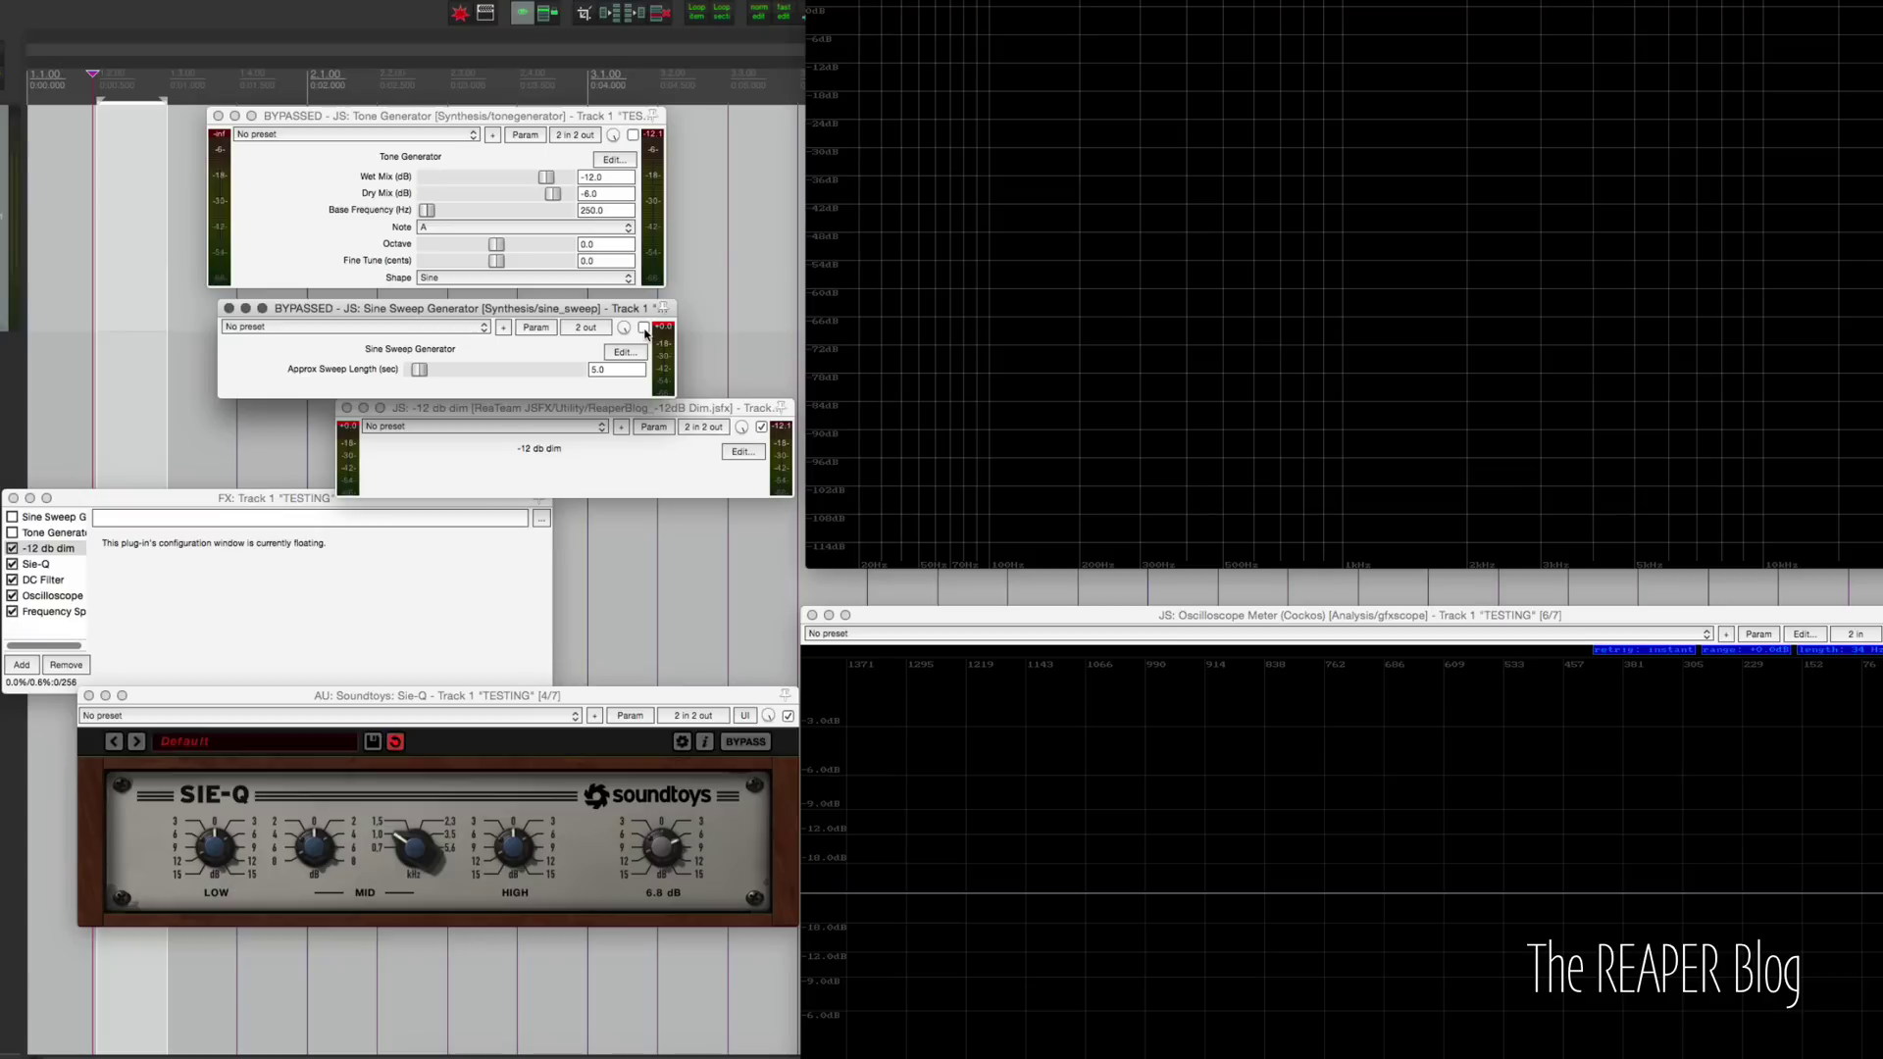
Re-enable the Sine Sweep Generator for one more pass, then bypass it again
left_click(644, 328)
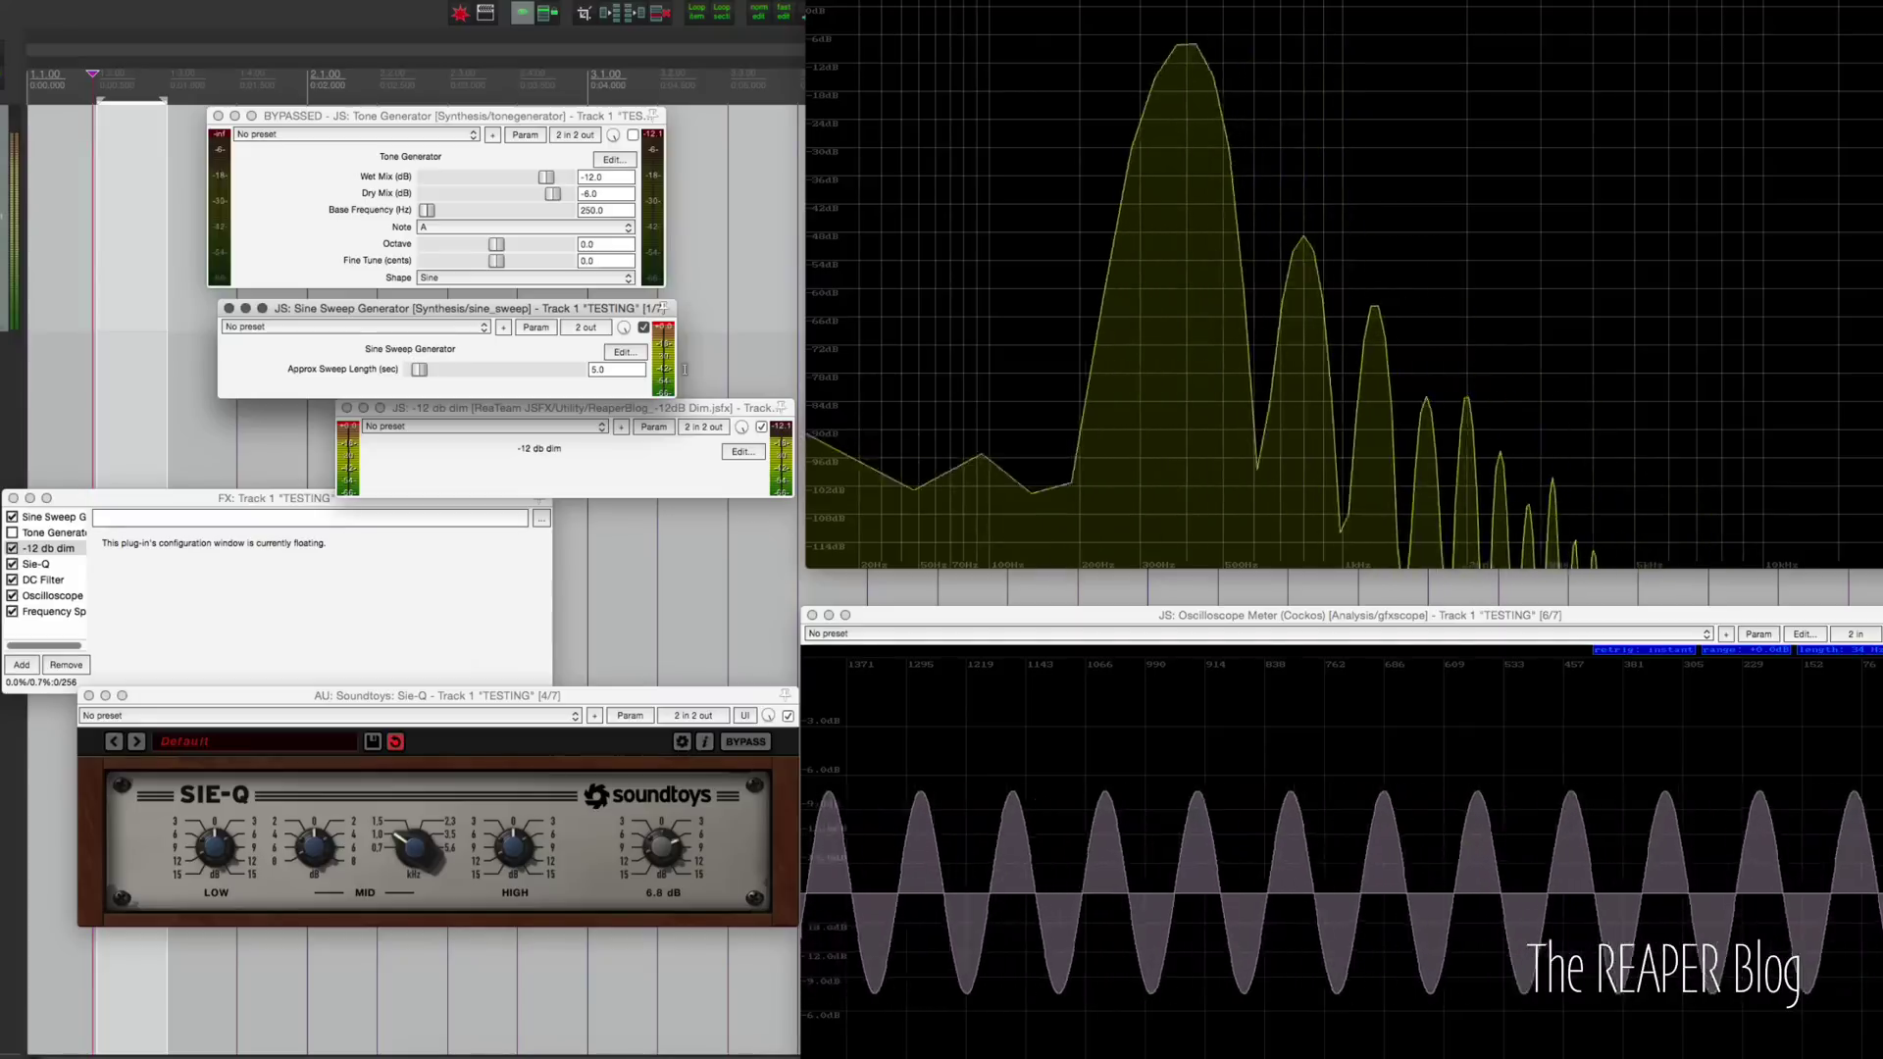
left_click(644, 327)
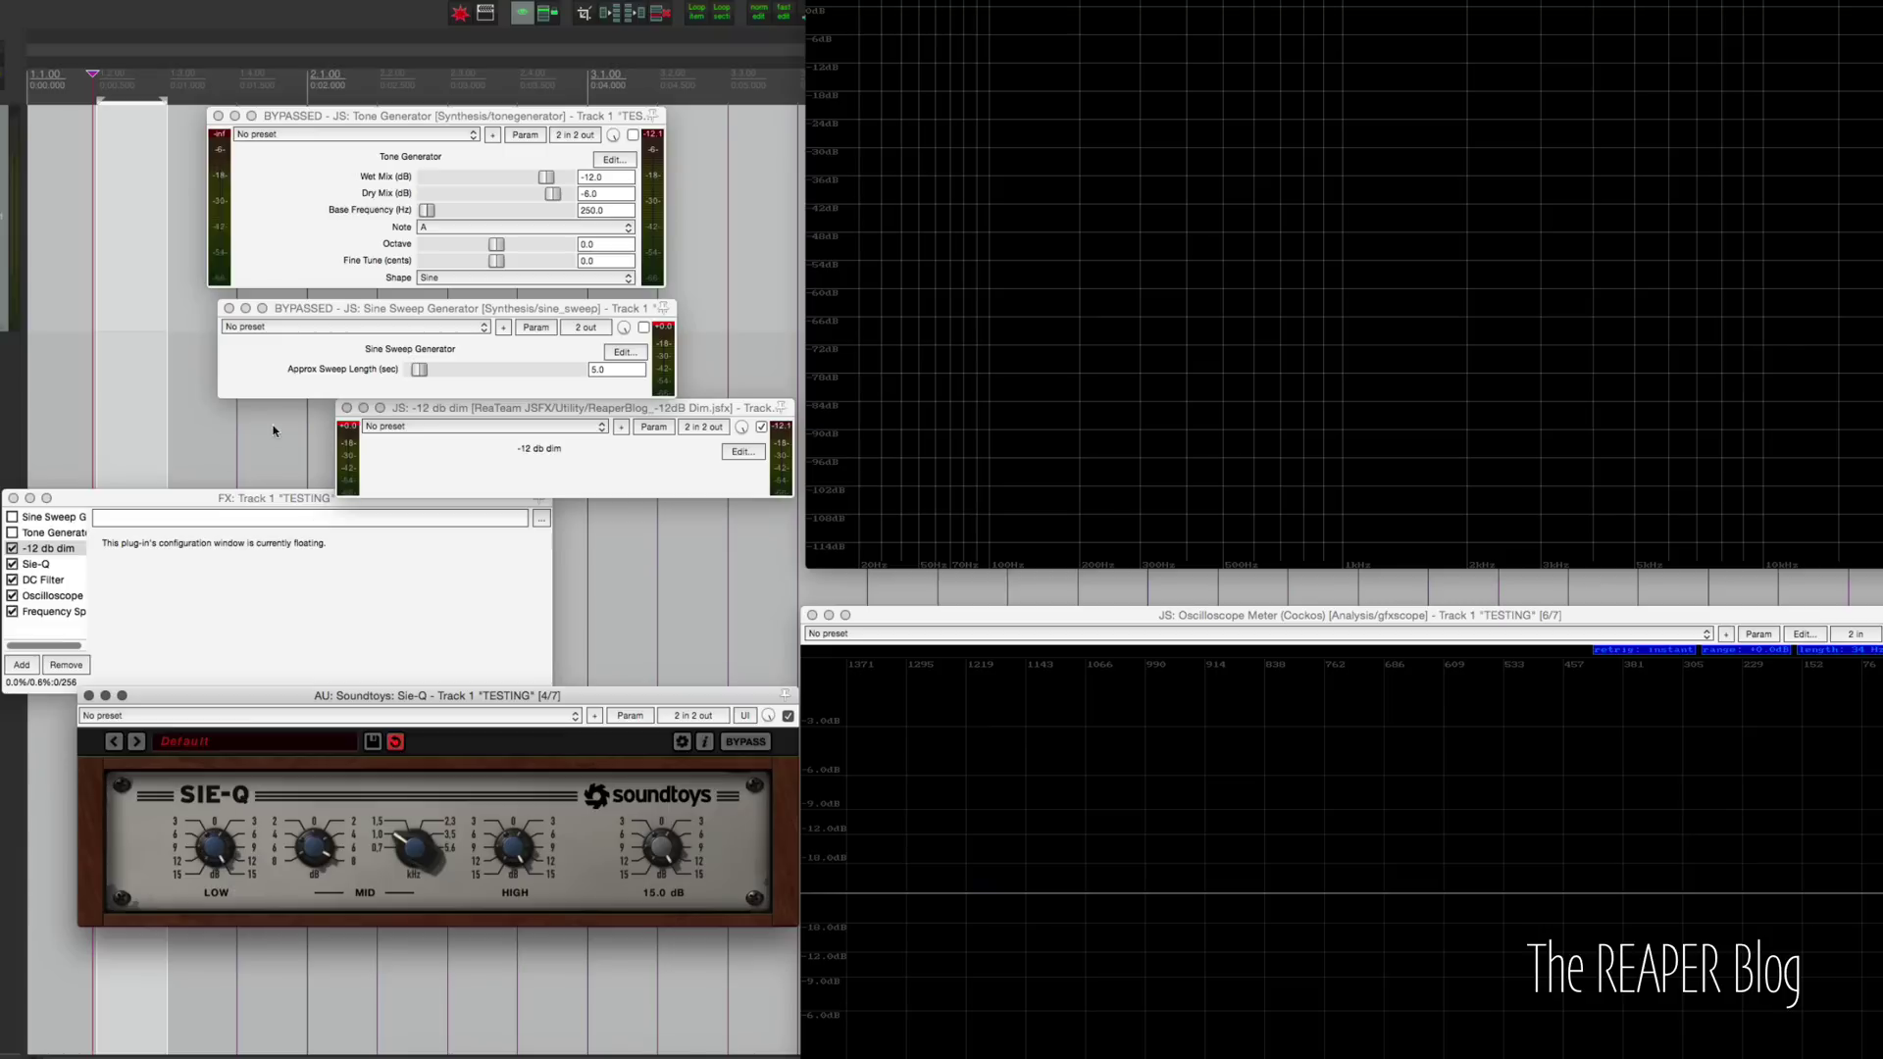
Enable the Sine Sweep Generator so its sweep feeds Sie-Q at 15.0 dB output
left_click(643, 327)
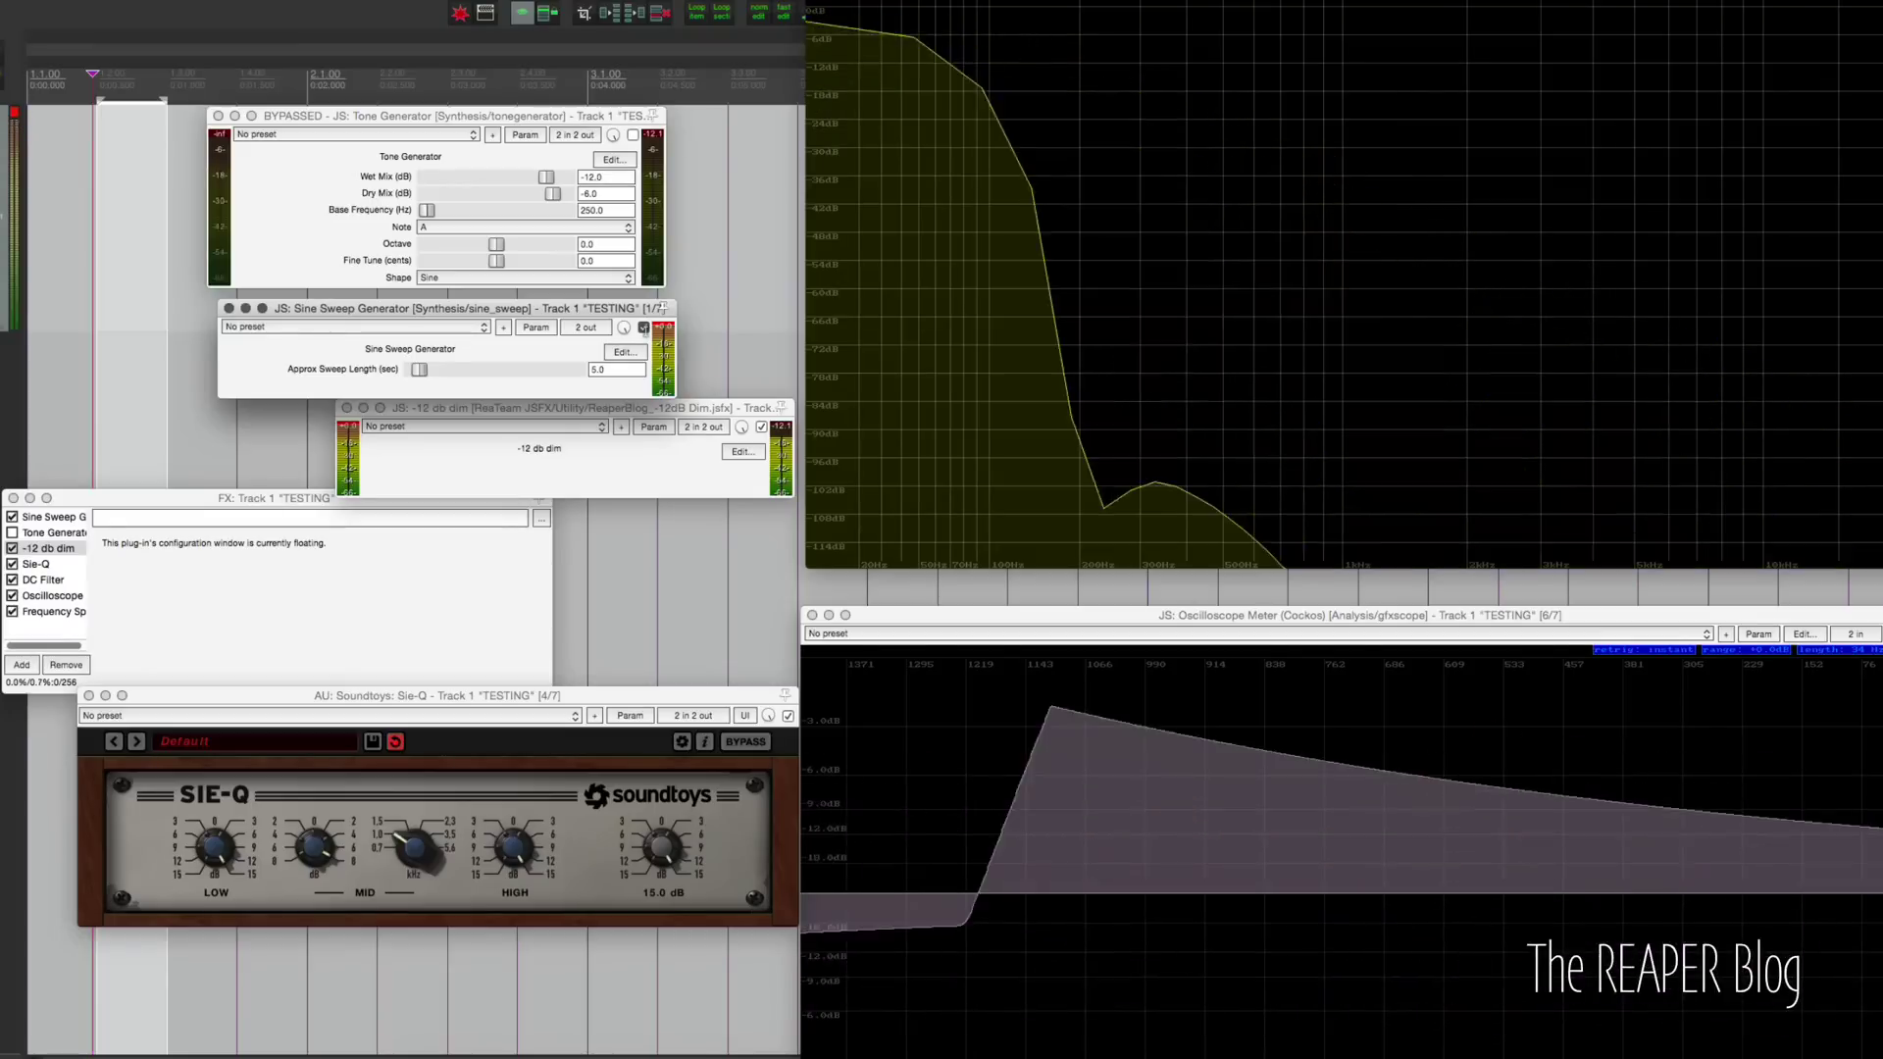
Bypass the Sine Sweep Generator, leaving the analyzer and oscilloscope empty
left_click(643, 327)
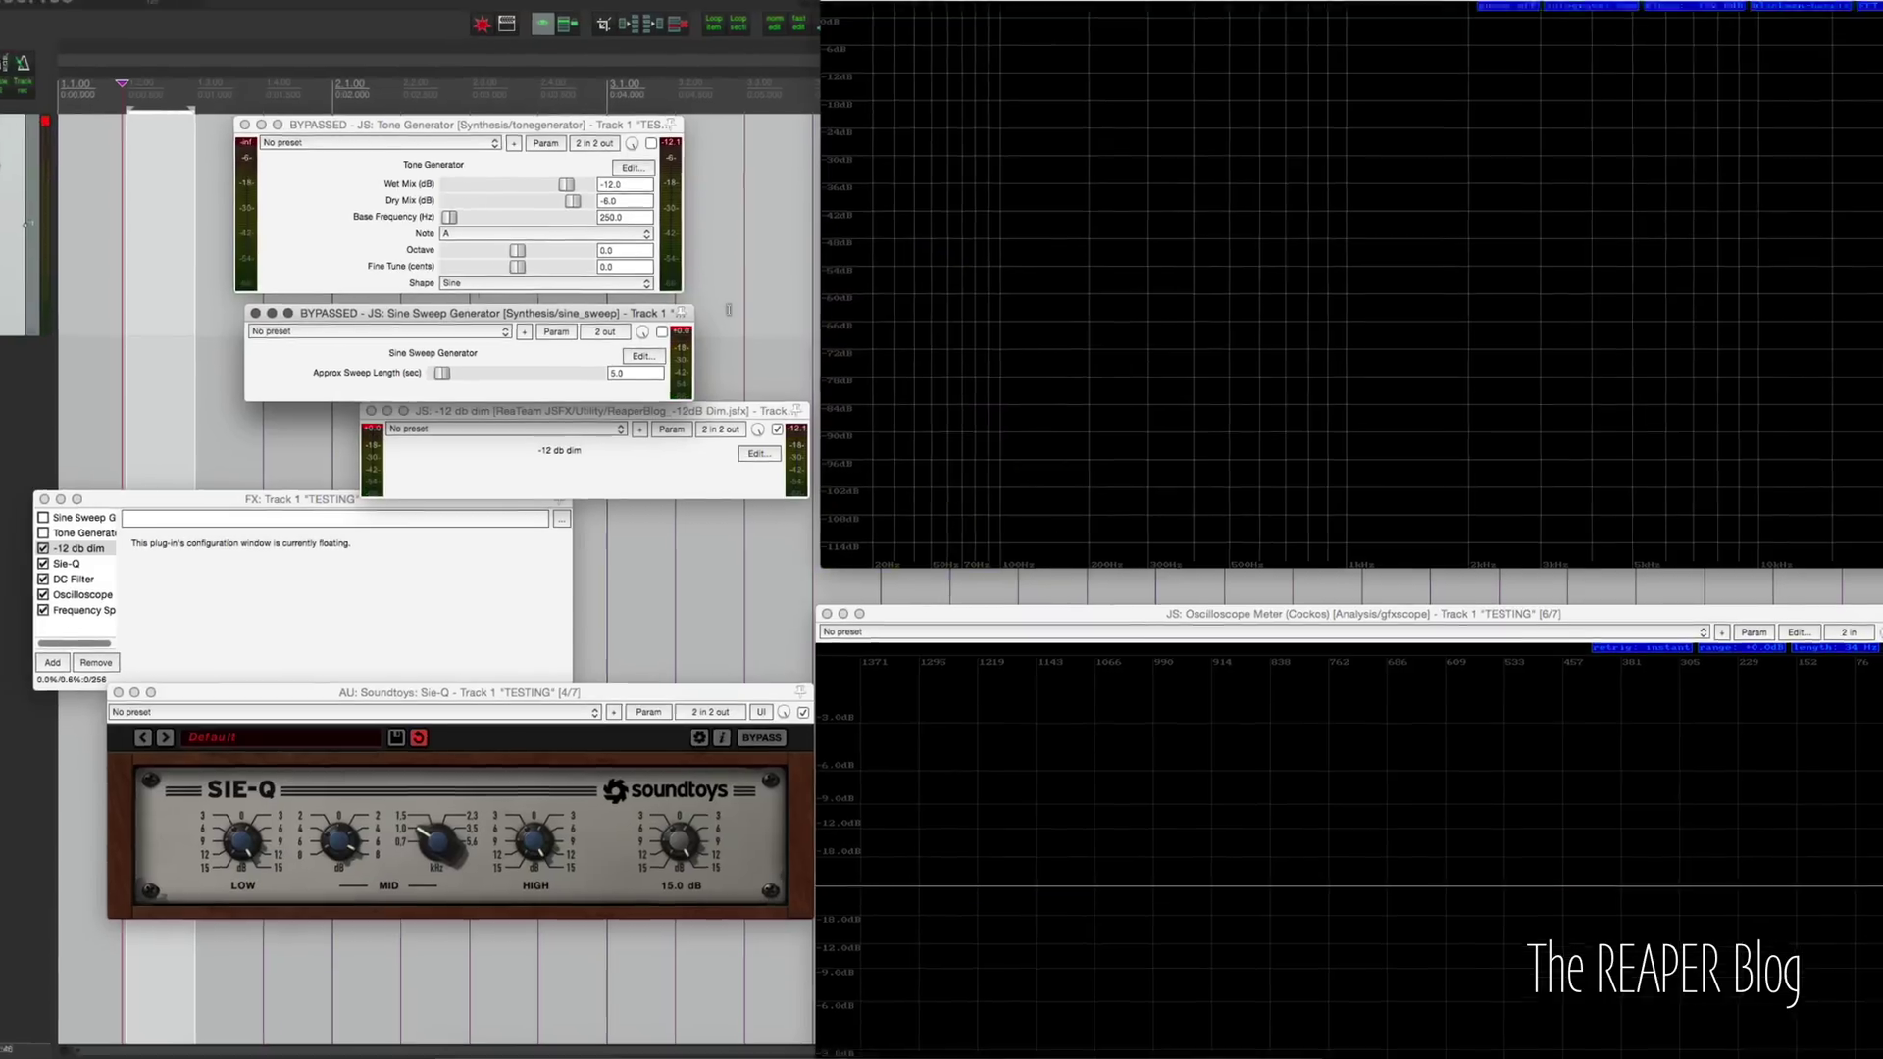